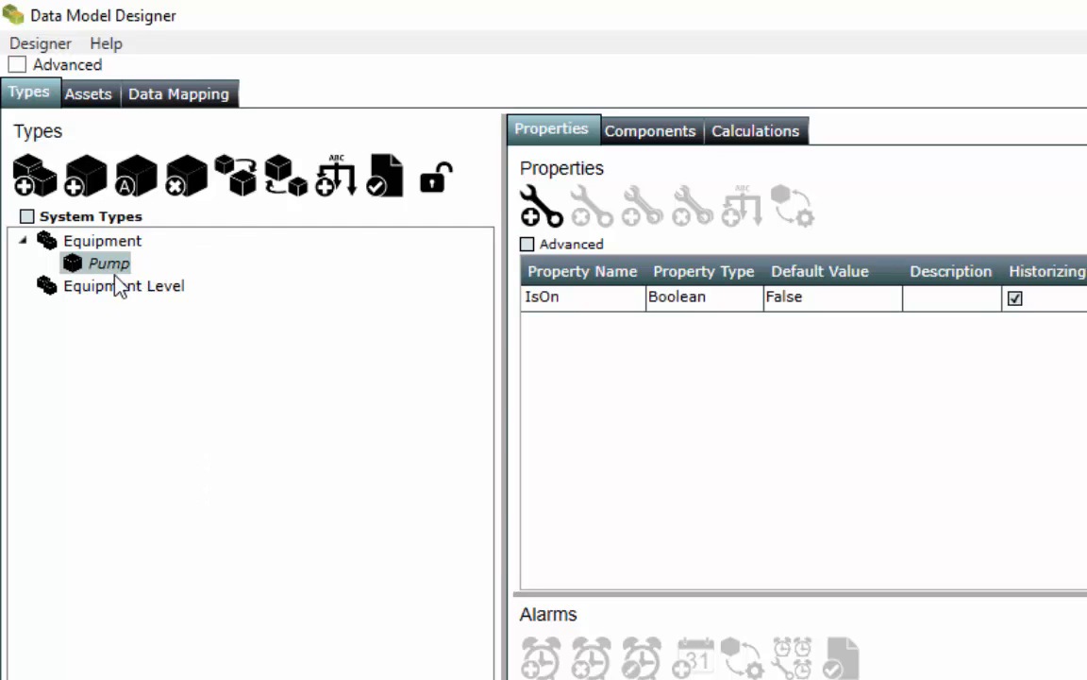
Add an UptimeStatisticsTask component, found among the BaseStatisticTask system types, to the Pump type.
left_click(628, 134)
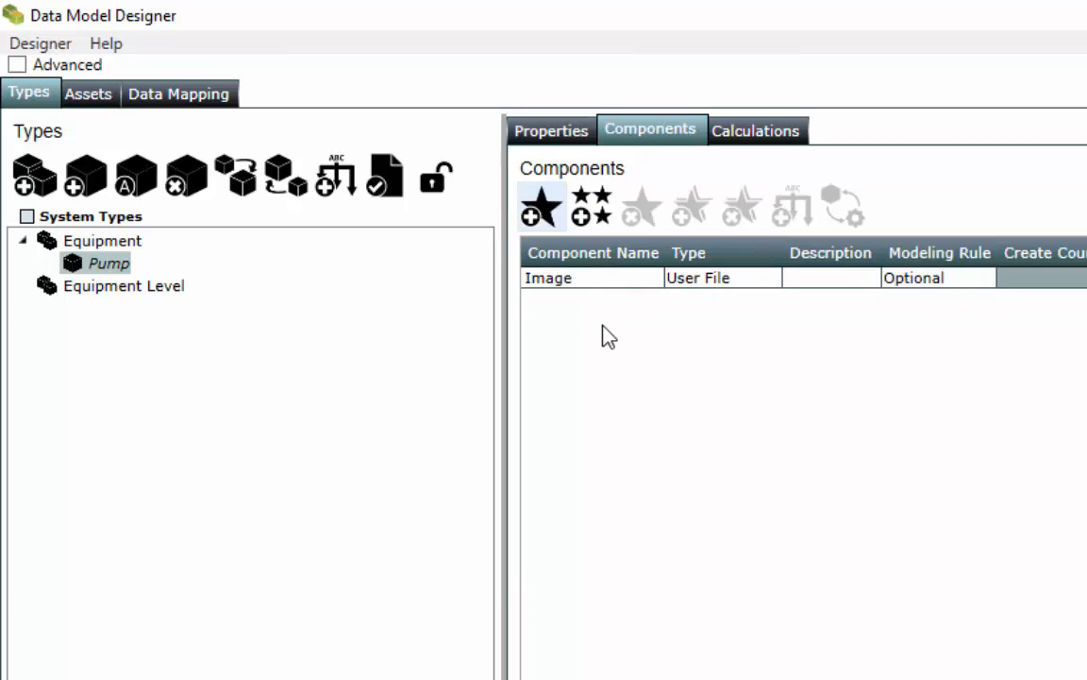
left_click(548, 223)
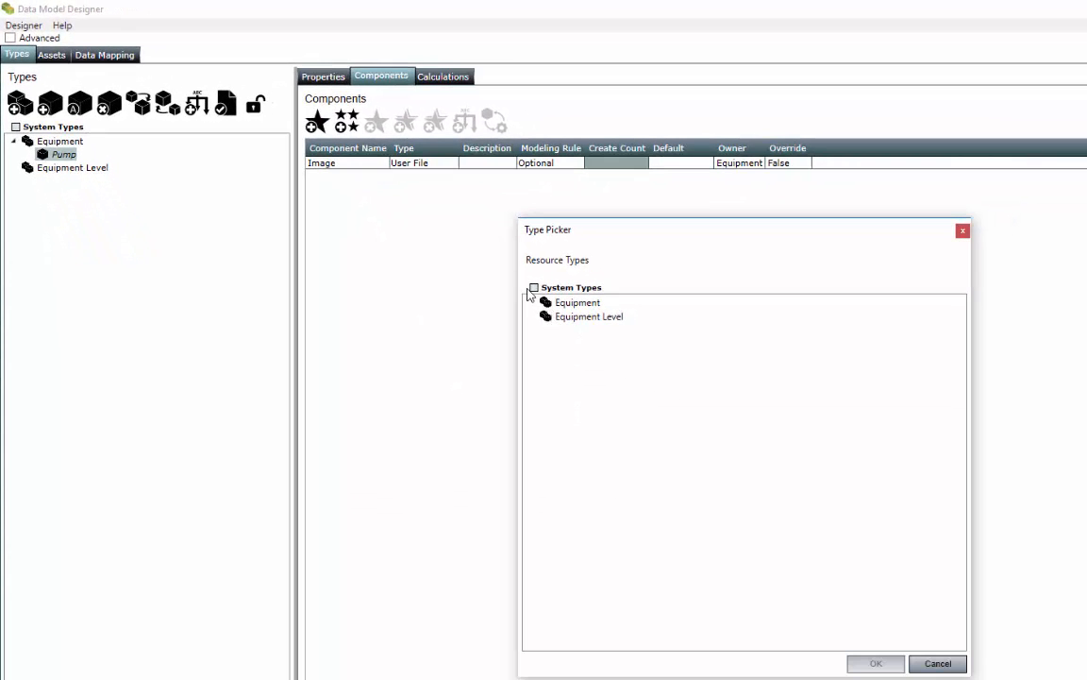
left_click(534, 287)
double_click(578, 332)
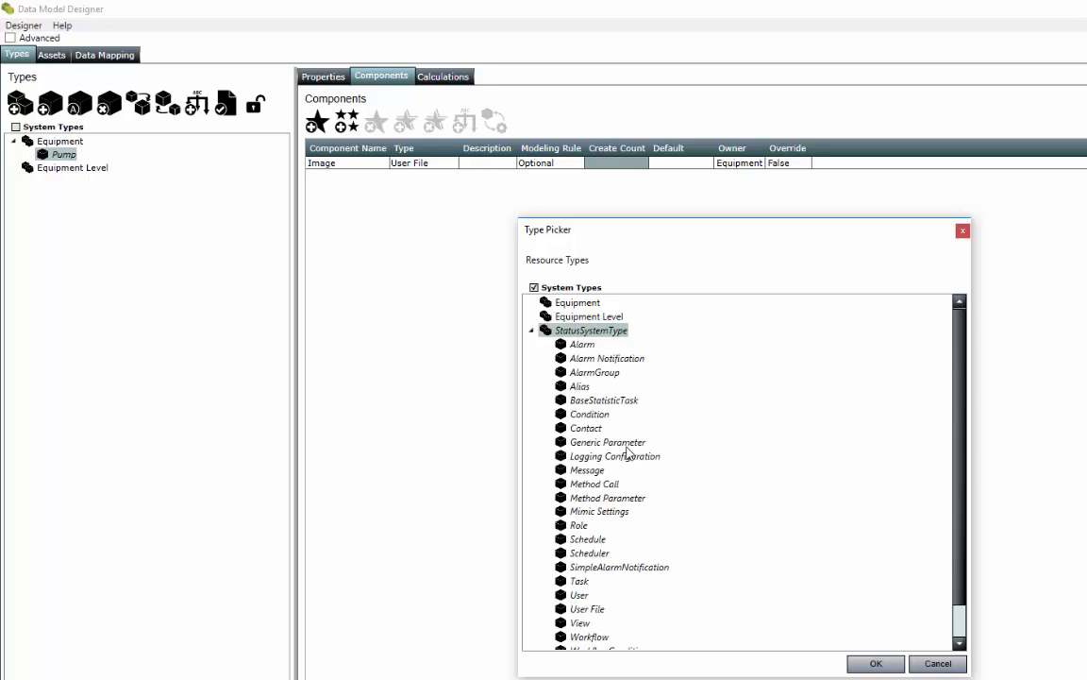
double_click(609, 400)
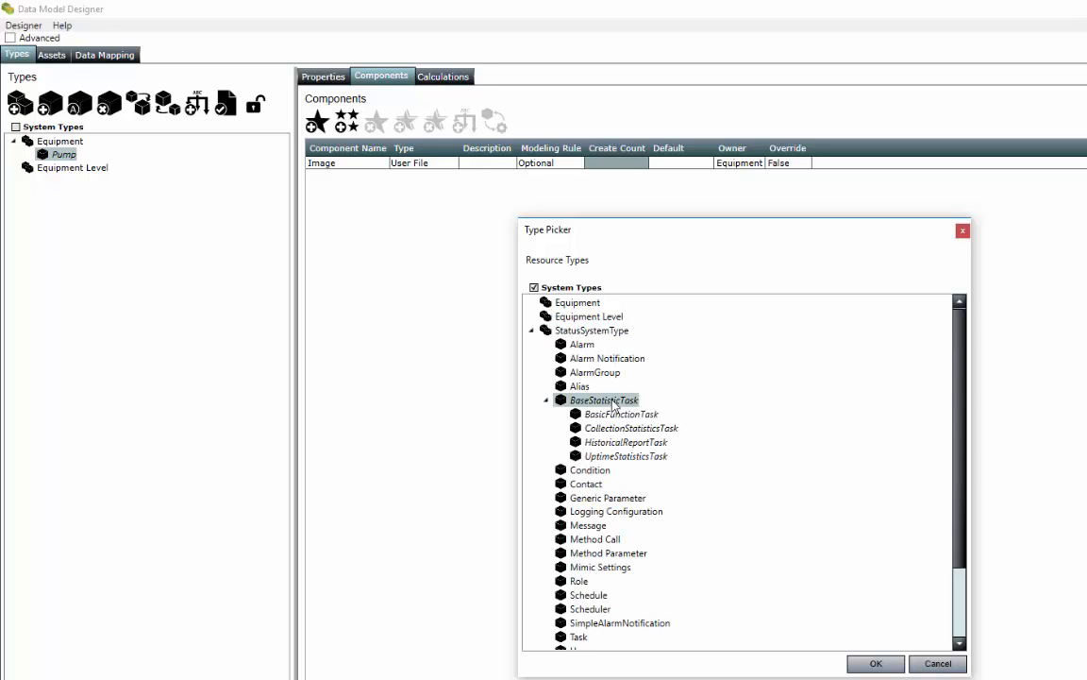
left_click(616, 458)
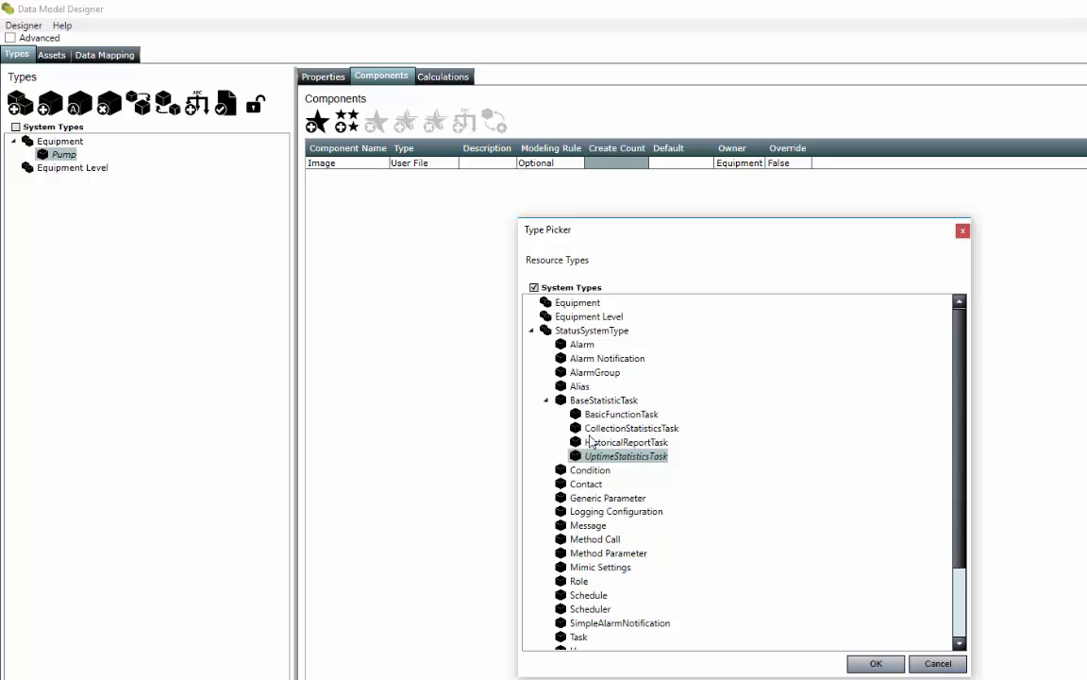
left_click(861, 666)
left_click(756, 471)
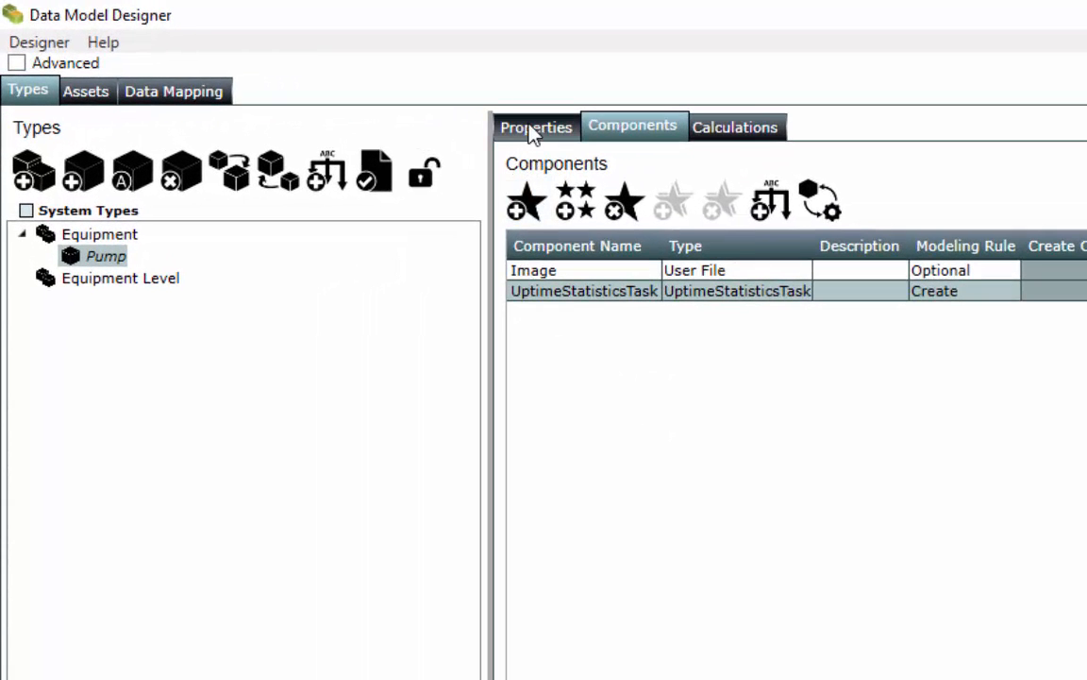
Create a Pump-type asset named Pump A1 under the Assets group.
left_click(85, 92)
left_click(94, 218)
left_click(131, 170)
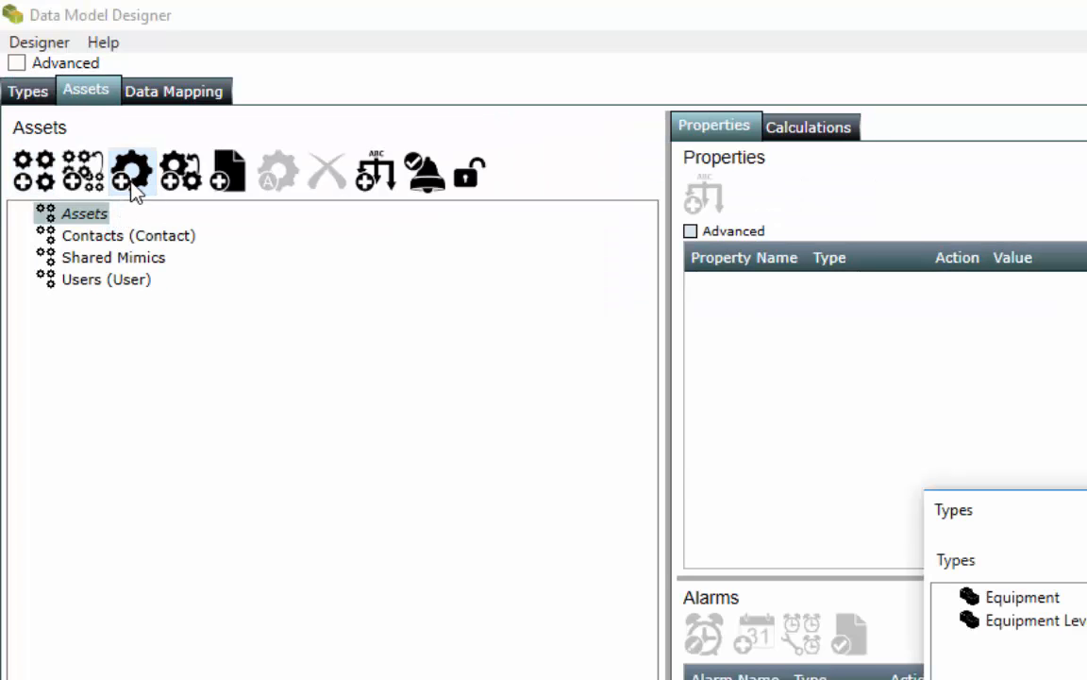
double_click(1039, 599)
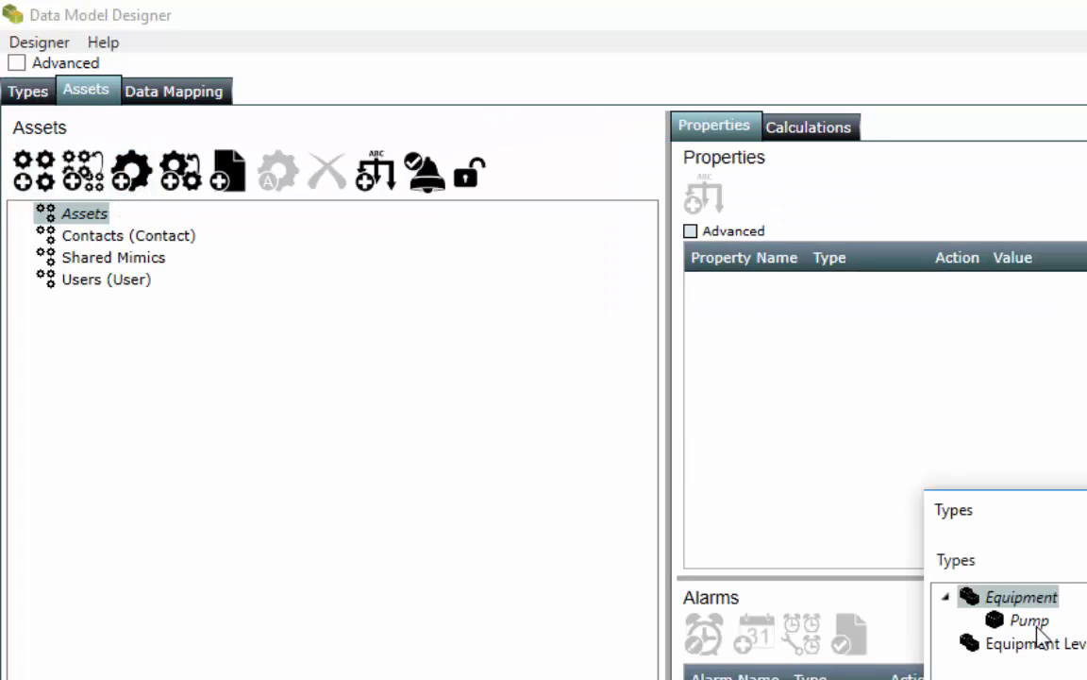
double_click(1031, 620)
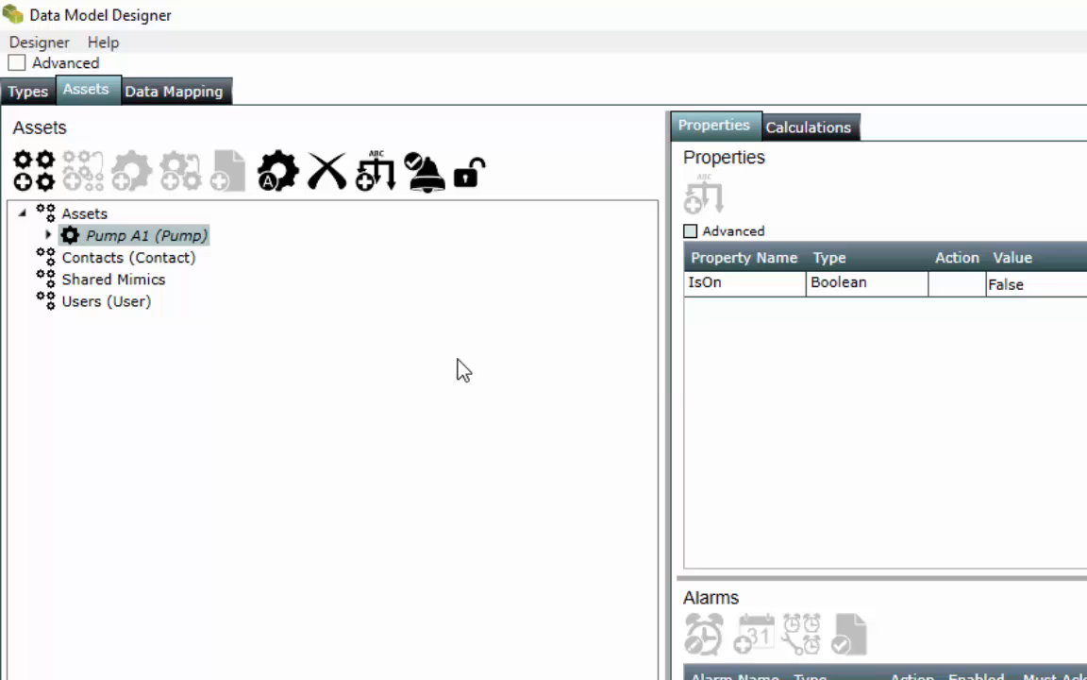
Set the PropertyPath of Pump A1's UptimeStatisticsTask to the pump's IsOn property.
left_click(47, 235)
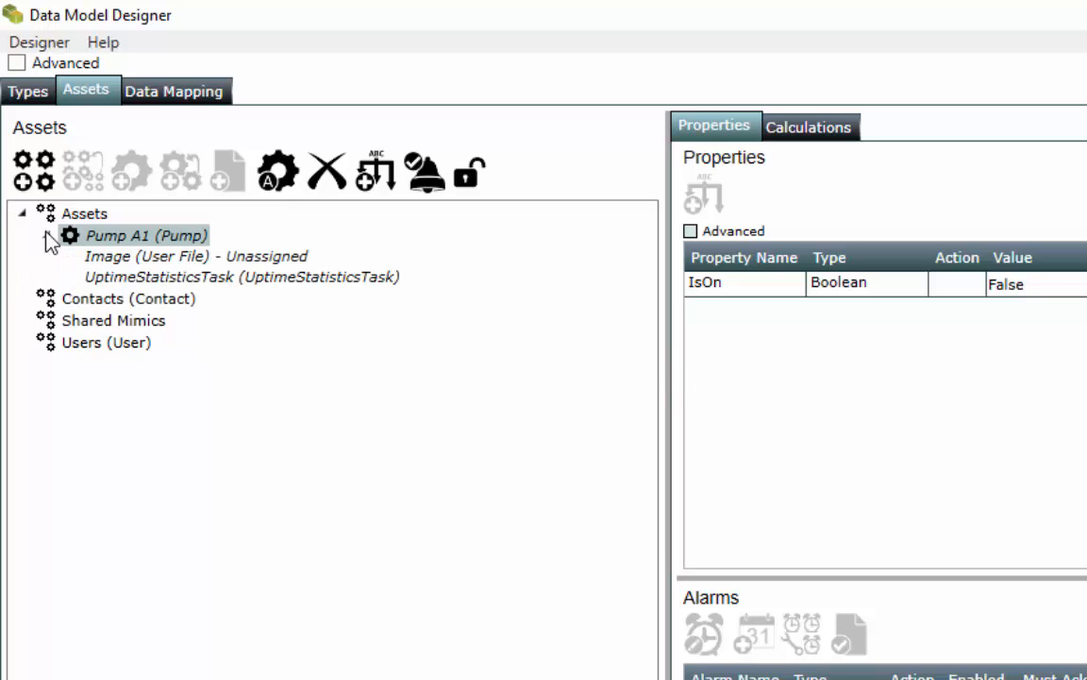
left_click(148, 279)
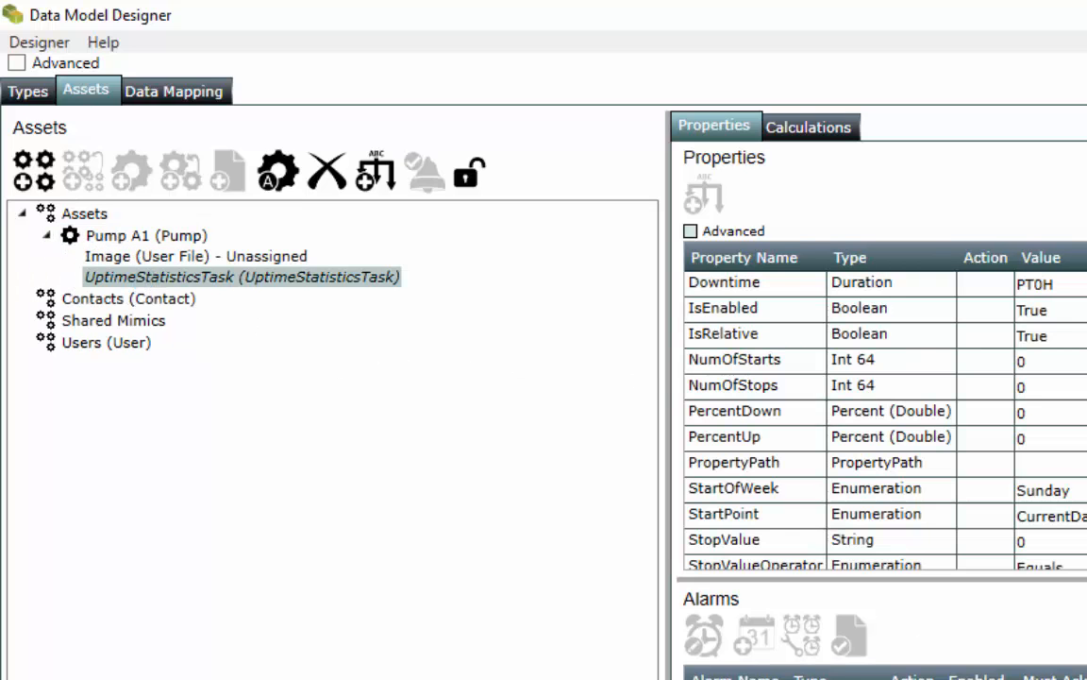
left_click_drag(793, 599, 793, 679)
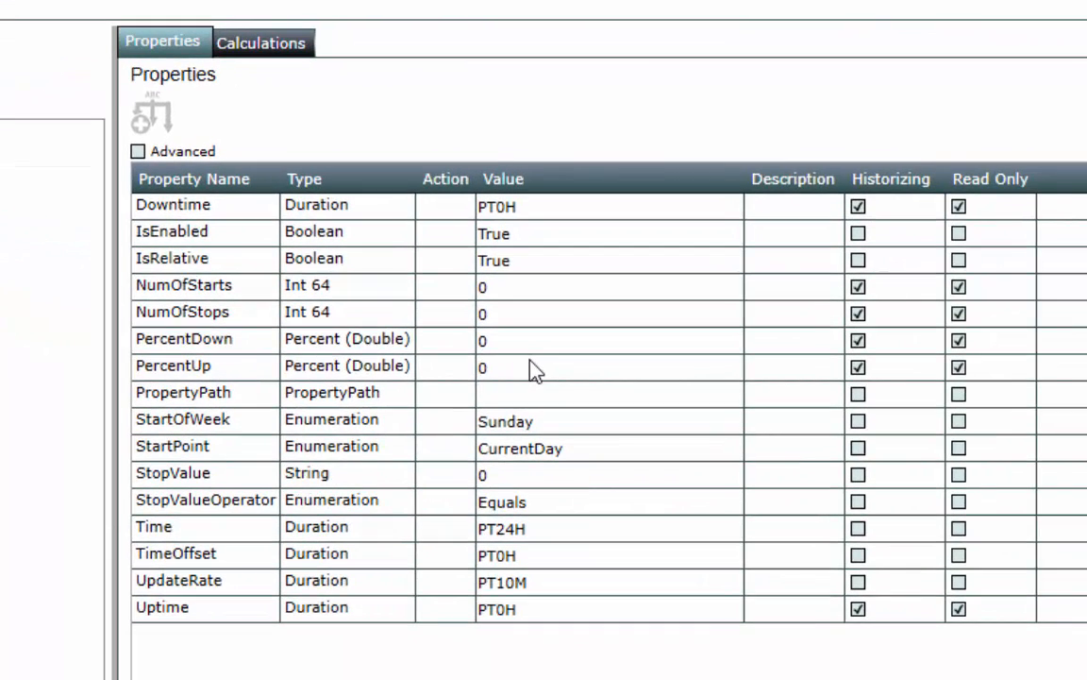
left_click(543, 404)
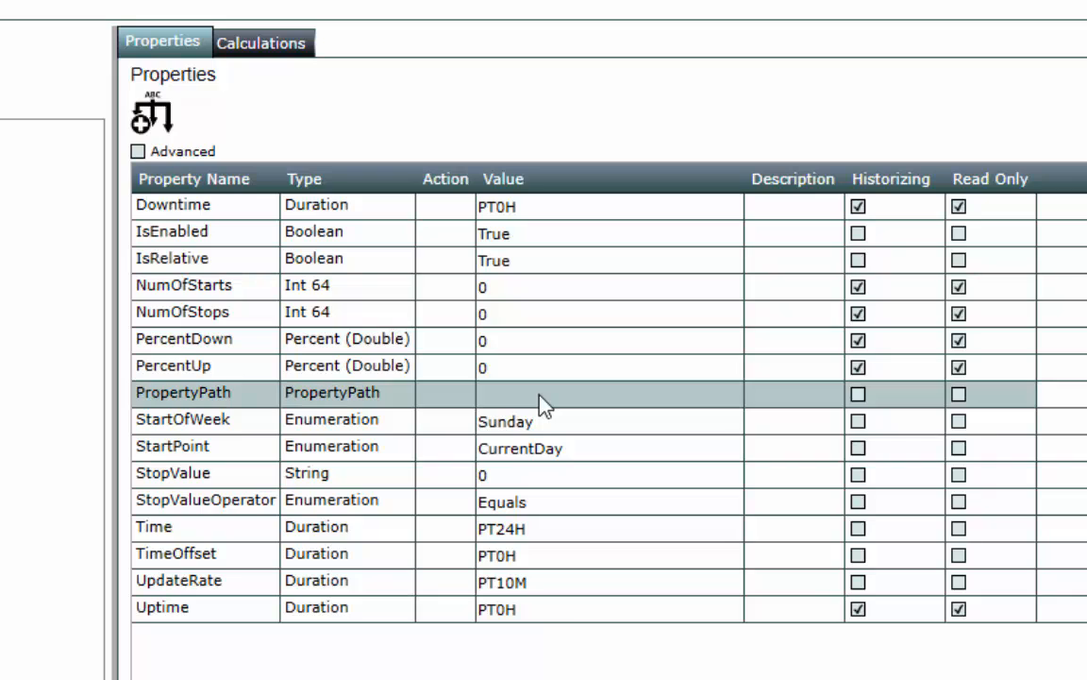
left_click(541, 401)
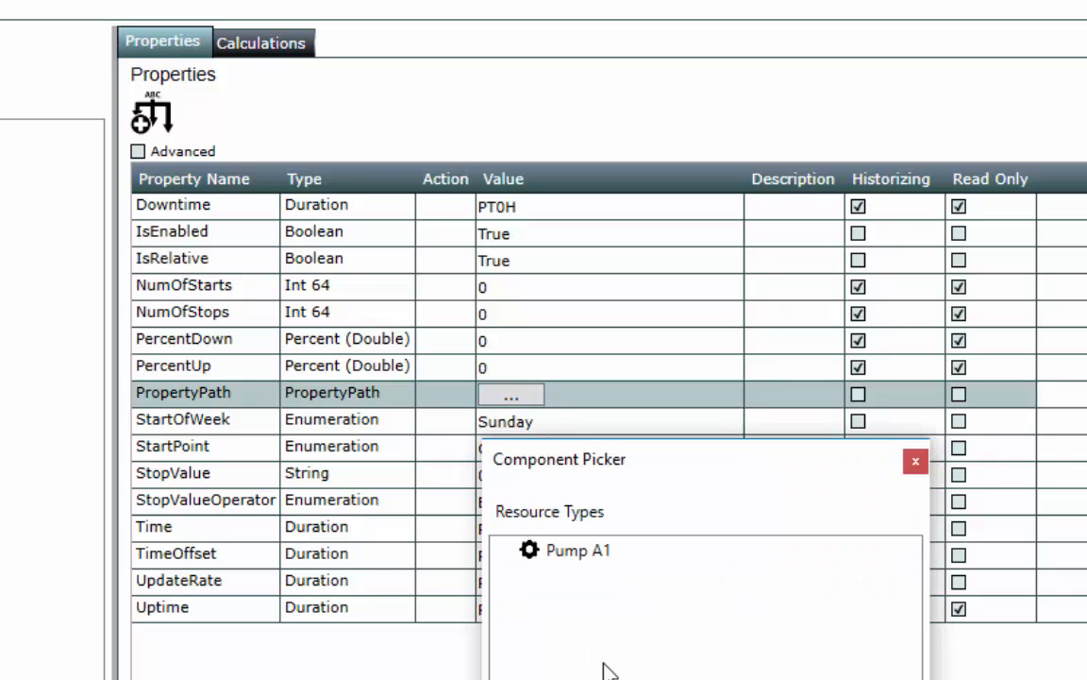
left_click(580, 556)
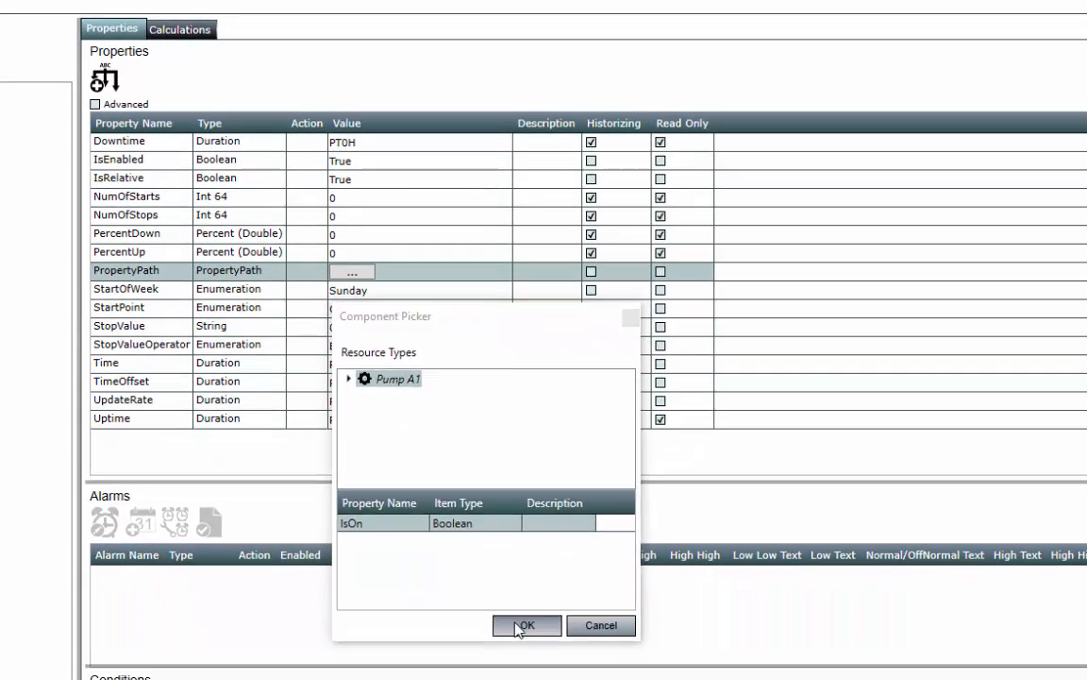
left_click(536, 565)
left_click(460, 293)
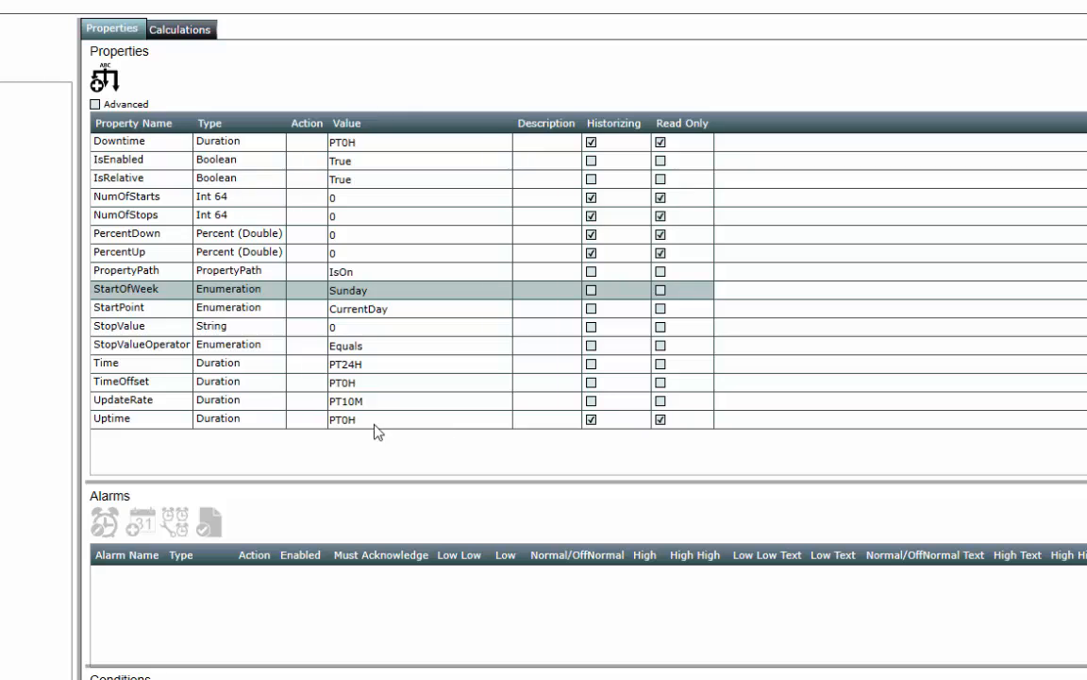
Set the UpdateRate of the uptime statistics task to PT1M.
left_click(351, 401)
left_click(348, 400)
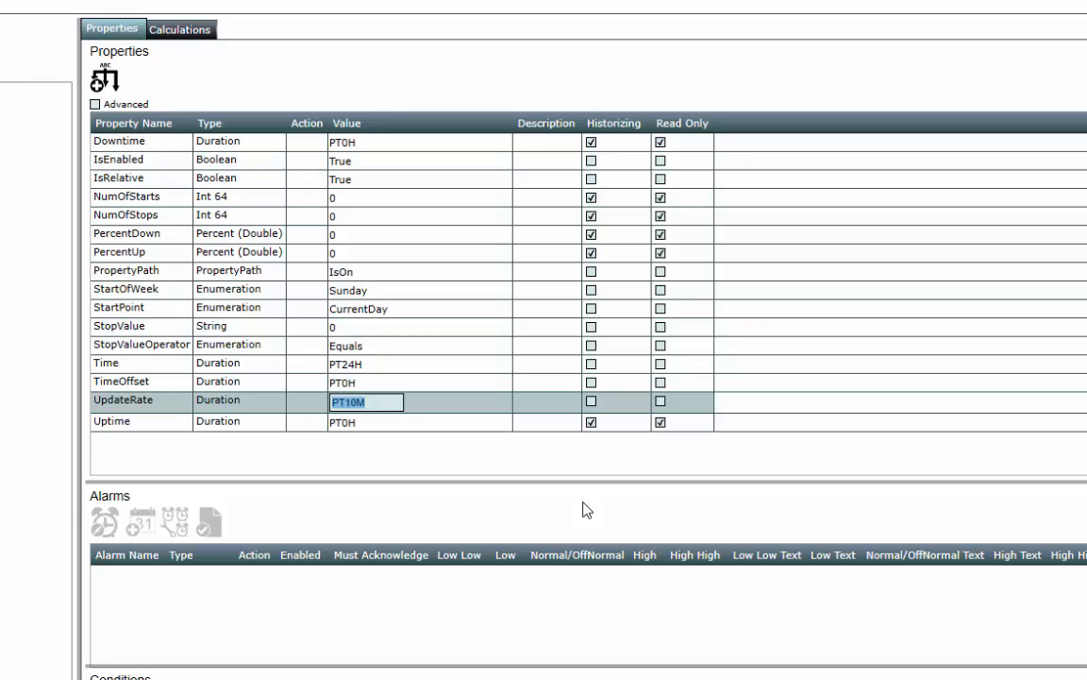
key("Right")
key("Left")
key("Left")
key("Left")
key("Right")
key("Delete")
key("Return")
key("Up")
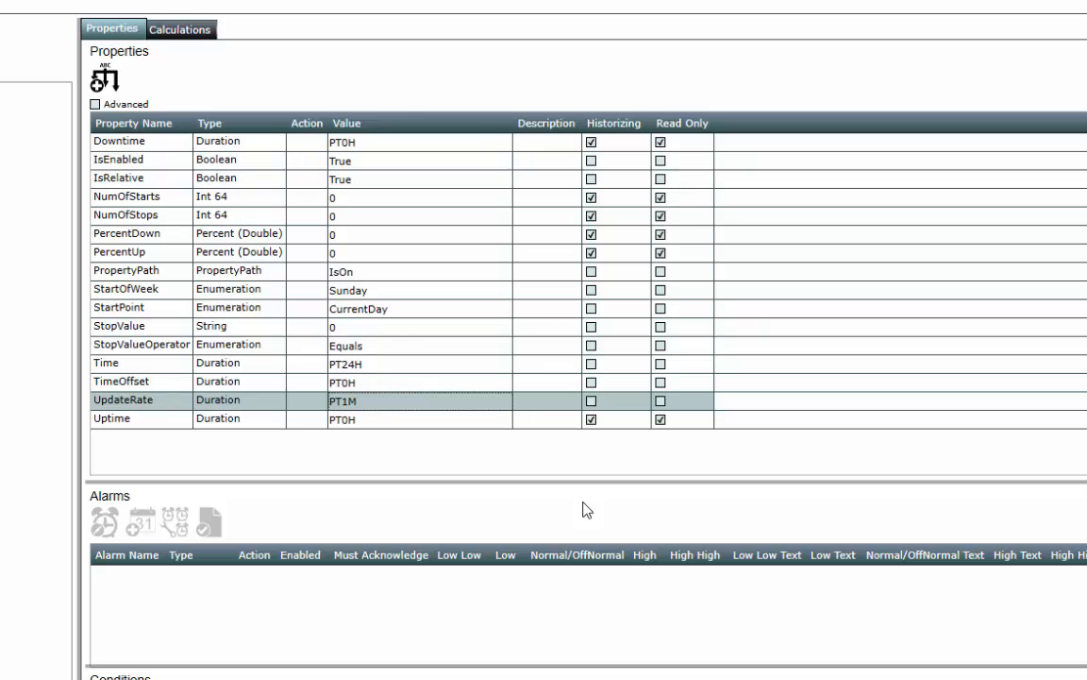
Set the Time duration of the uptime statistics task to PT5M.
key("Up")
key("Up")
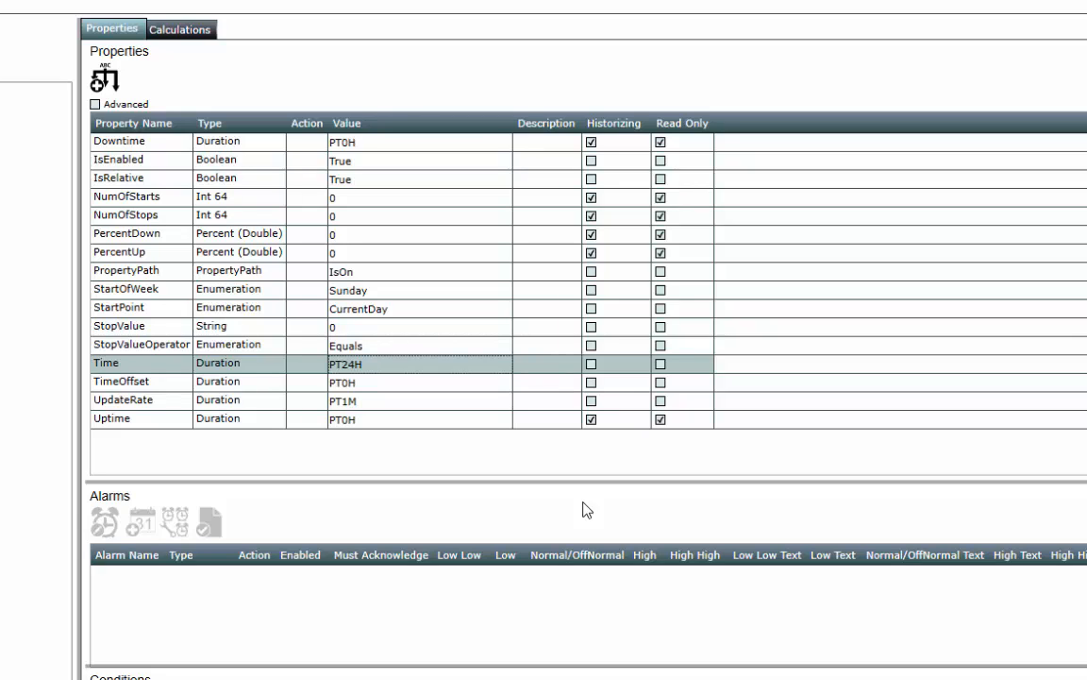
key("Tab")
key("Tab")
key("Tab")
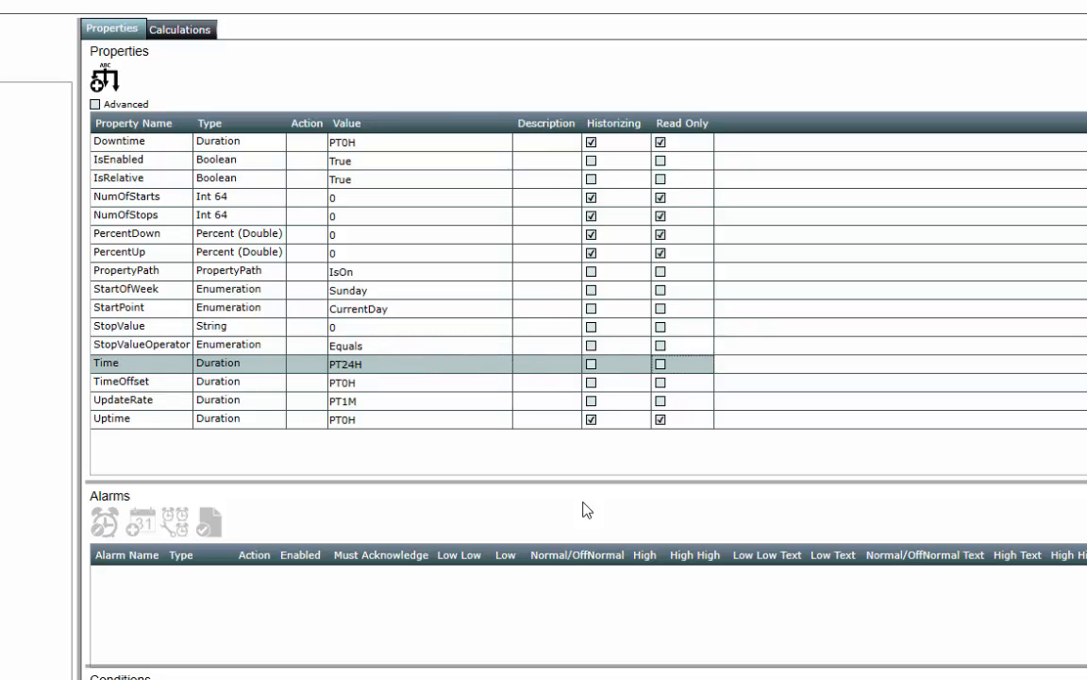
left_click(366, 365)
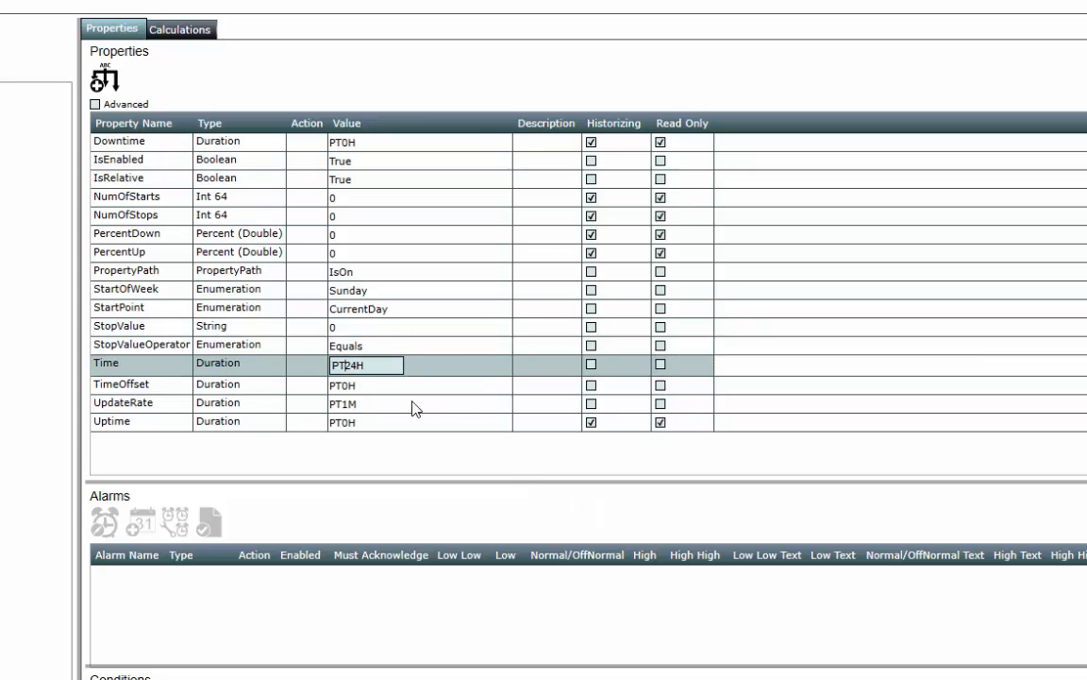
key("Delete")
key("Delete")
type("5")
key("Delete")
type("M")
left_click(413, 406)
Set the StopValue of the uptime statistics task to False.
left_click(361, 329)
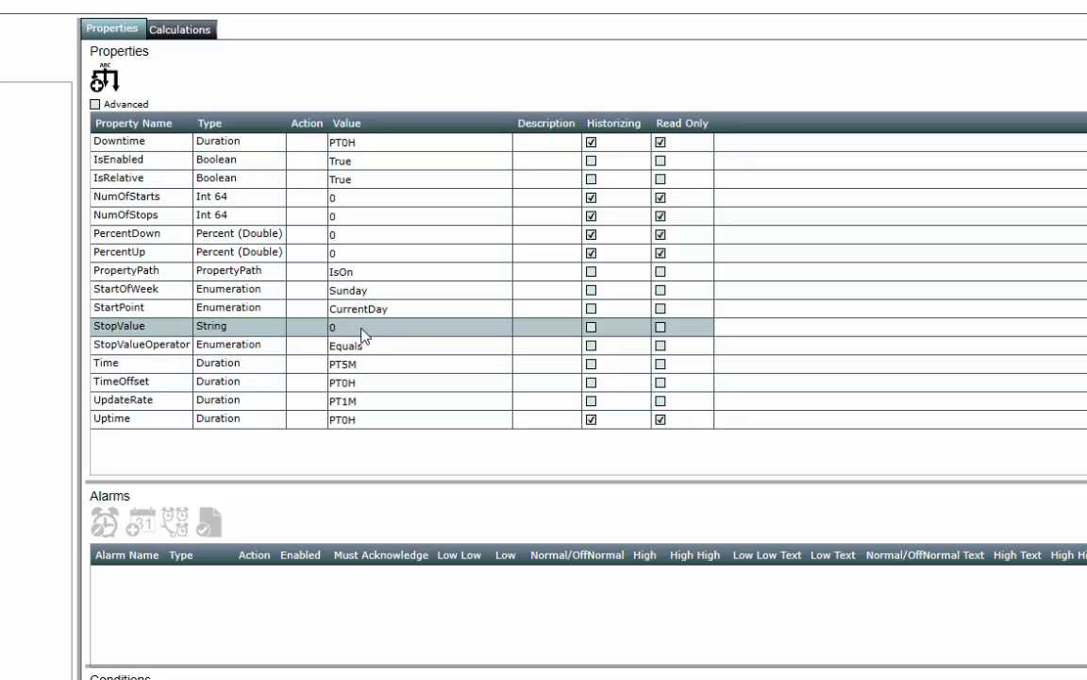
left_click(361, 330)
type("False")
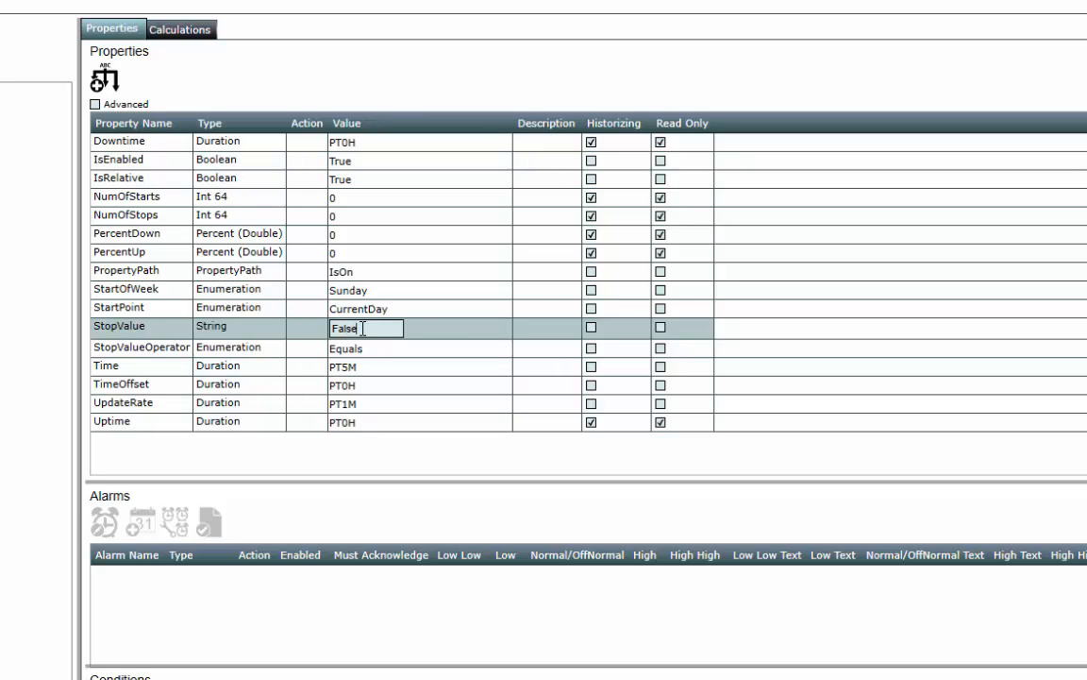
left_click(447, 387)
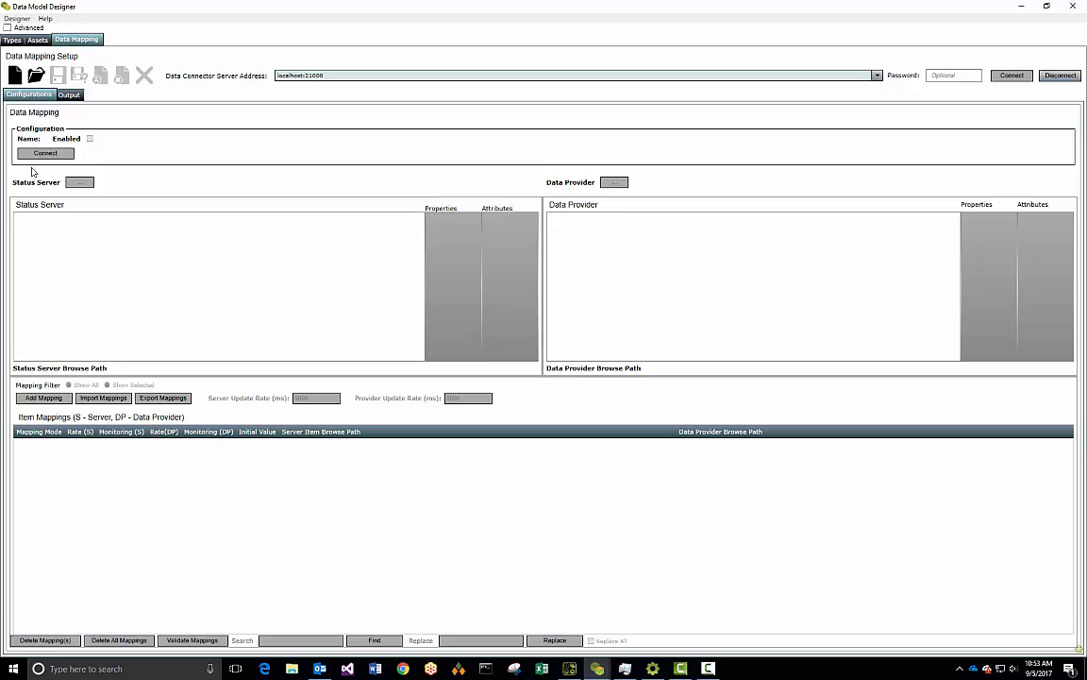
Create a data mapping configuration named PumpTest that uses the Data Simulator as its data provider.
left_click(19, 78)
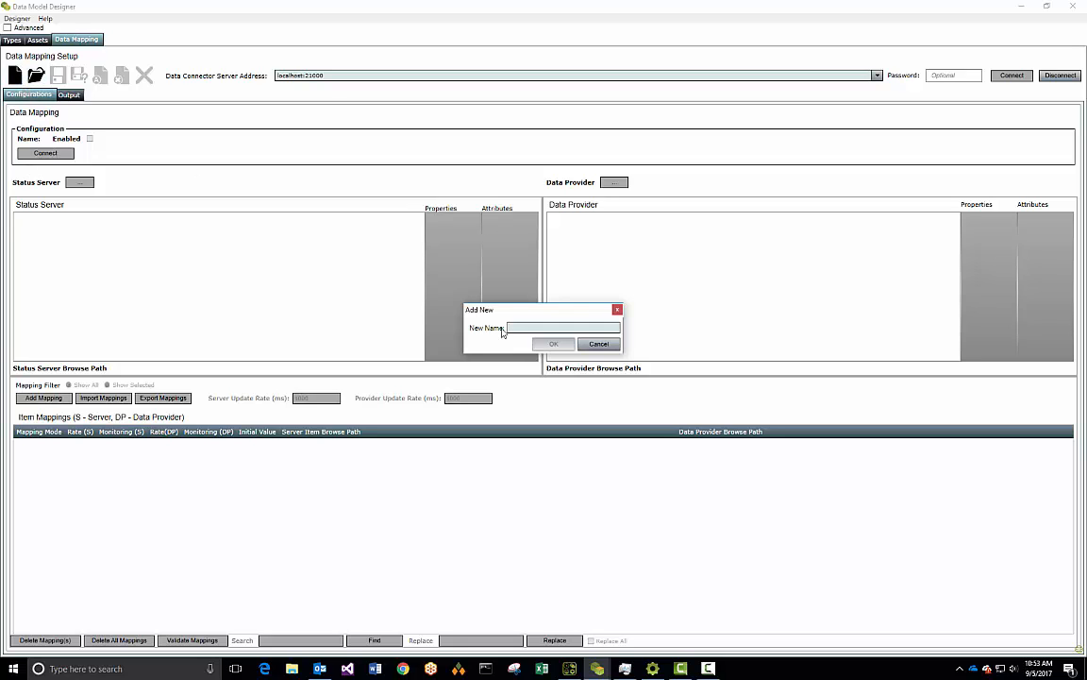
type("PumpTest")
key("Return")
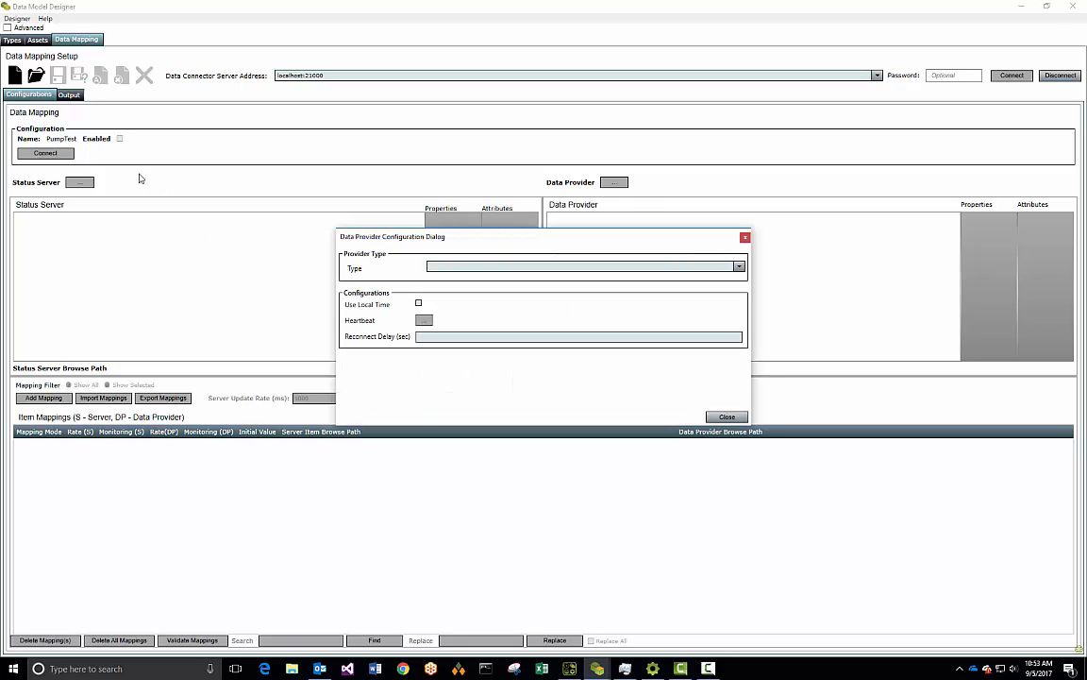
left_click(535, 267)
left_click(481, 314)
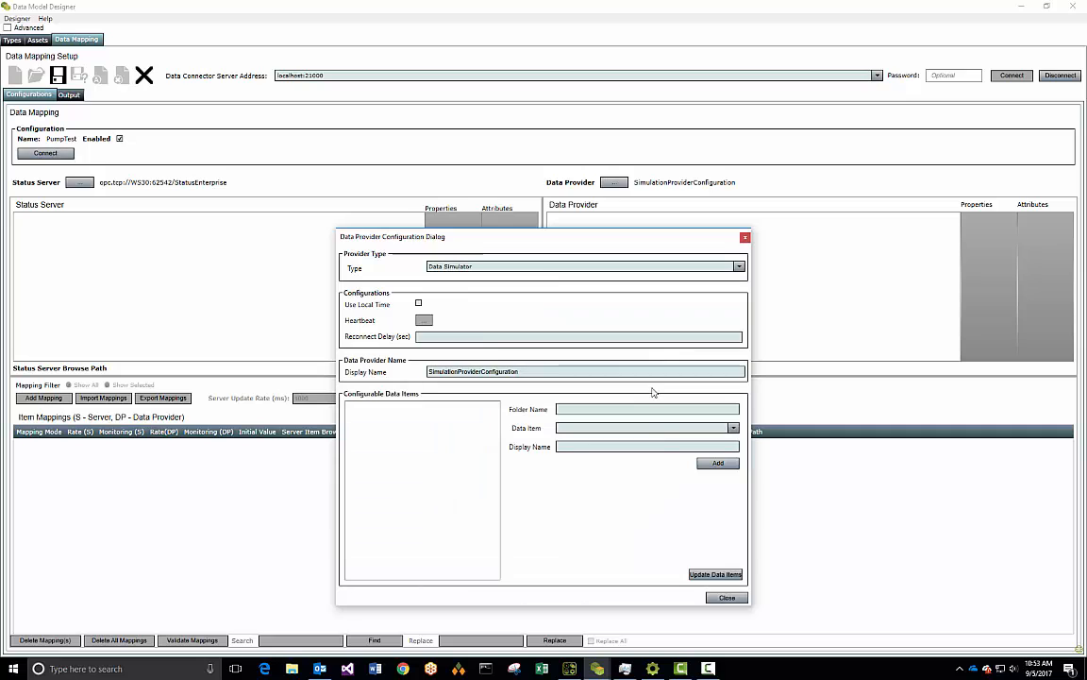
left_click(710, 573)
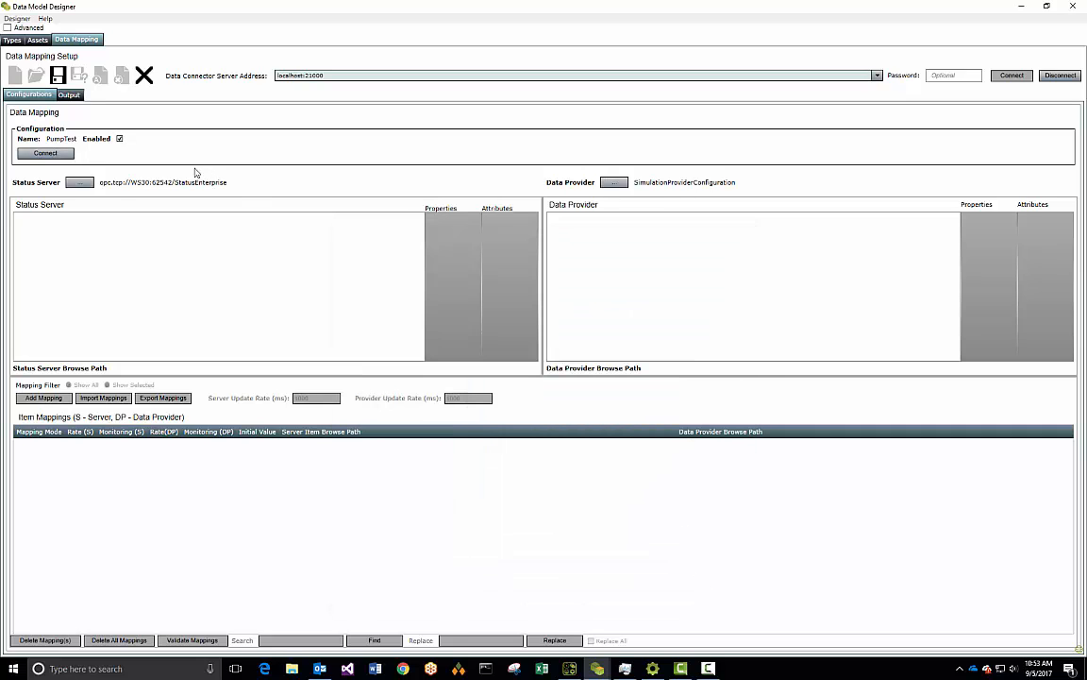
Check the status server settings of the PumpTest configuration and connect it.
left_click(79, 182)
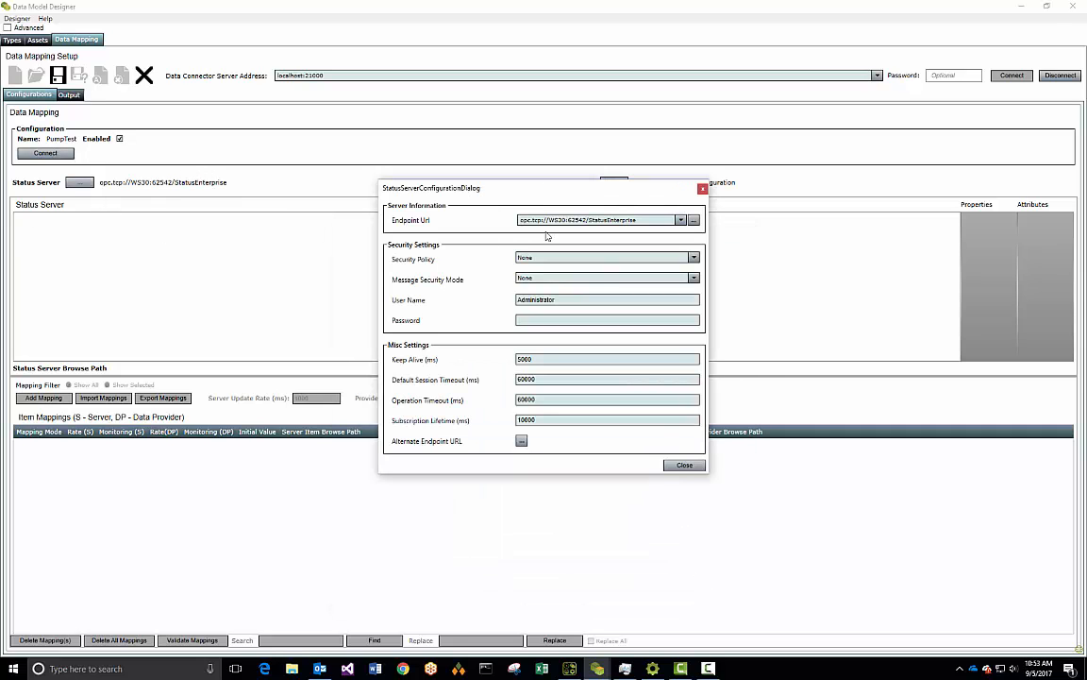
left_click(685, 465)
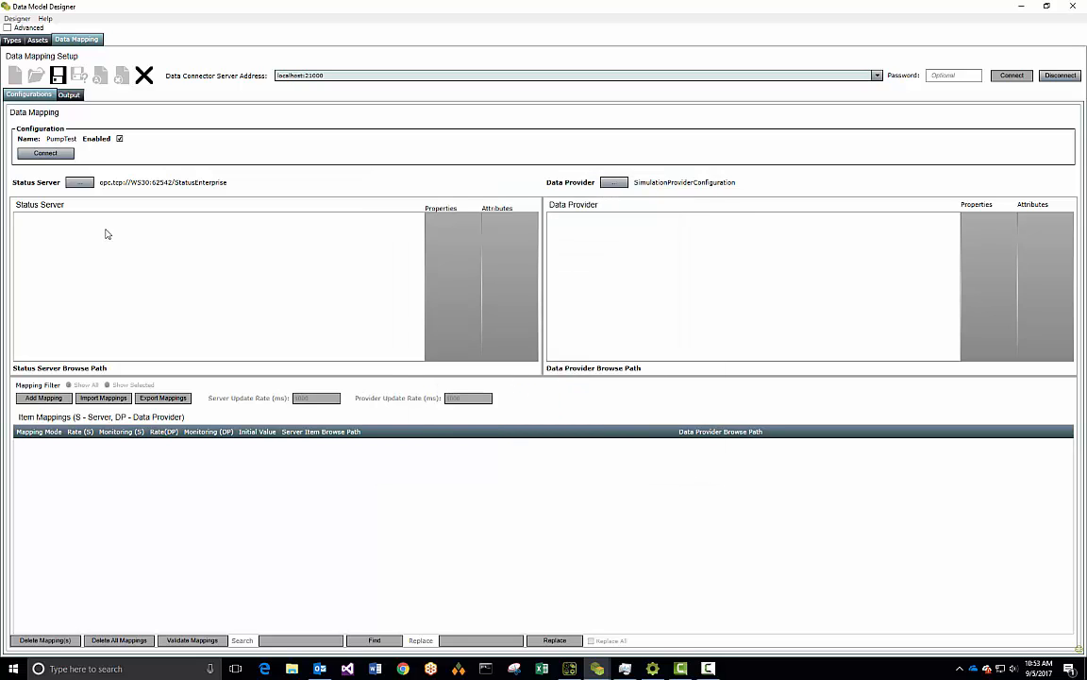
left_click(54, 153)
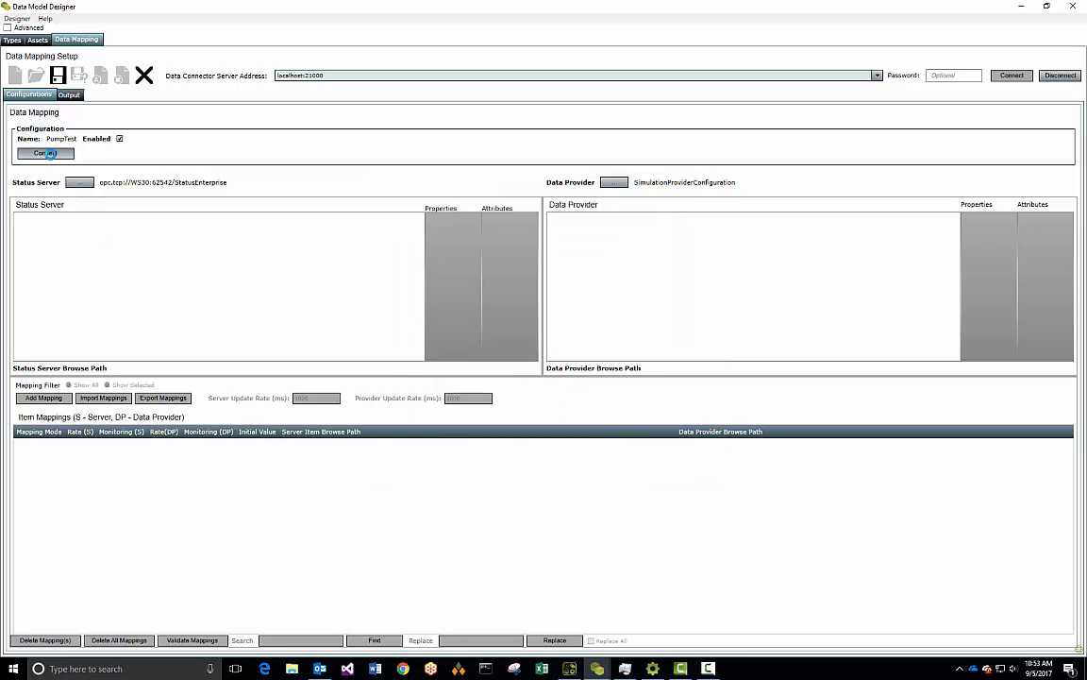
Map the Data Simulator's Blink 5 value to the IsOn value of Pump A1 and save the PumpTest configuration.
double_click(47, 218)
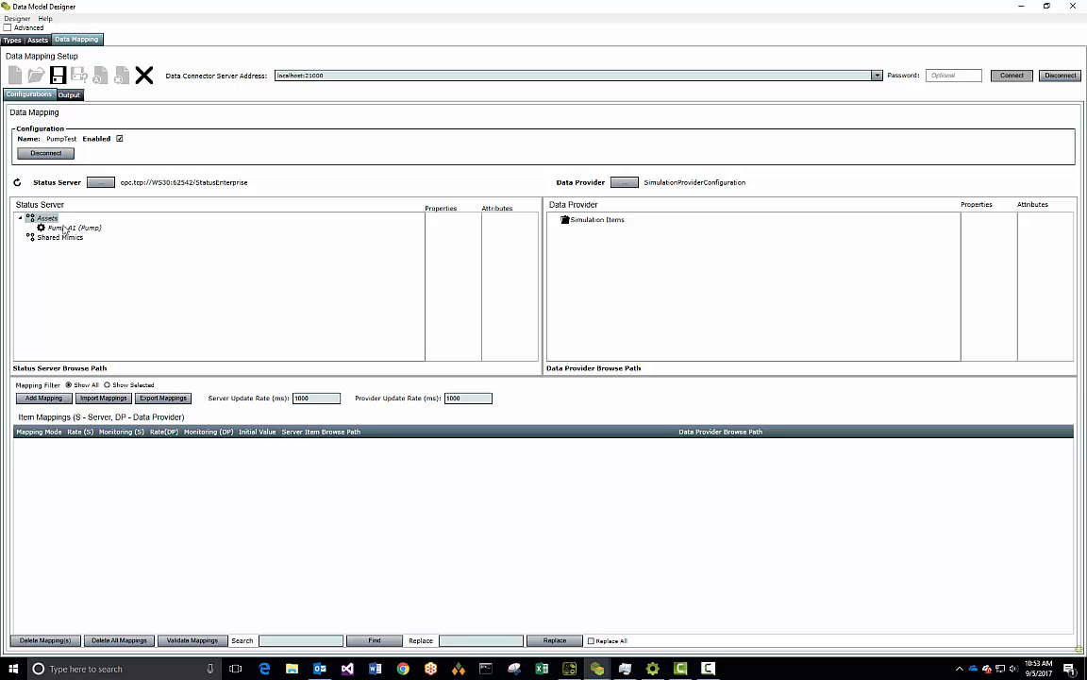
left_click(72, 228)
left_click(445, 218)
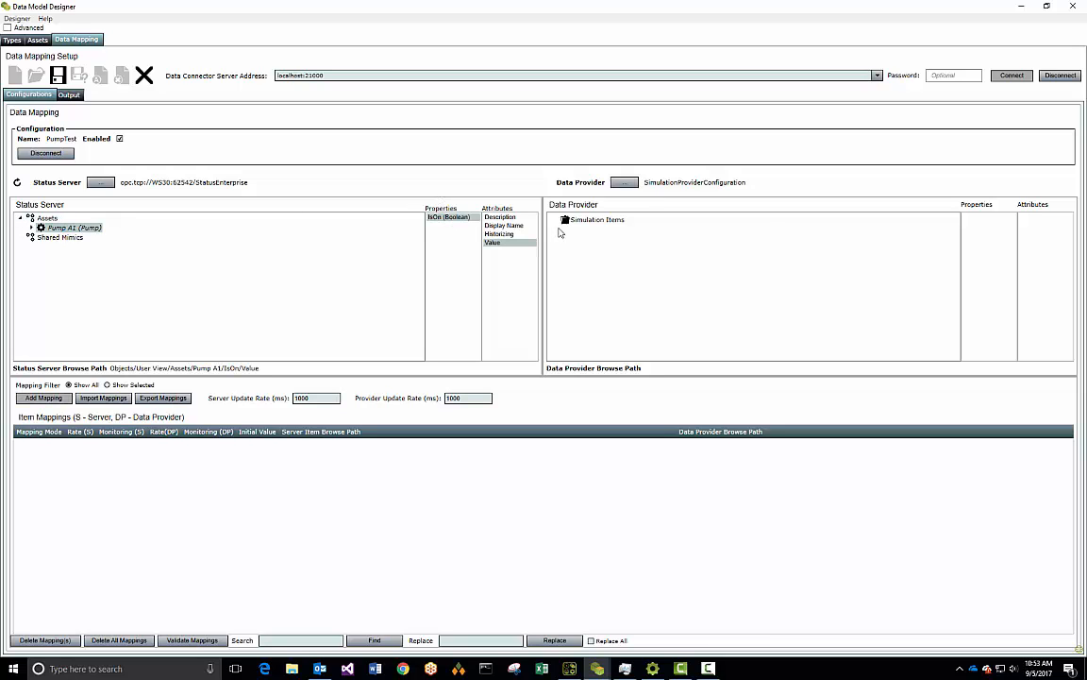
double_click(595, 219)
left_click(589, 257)
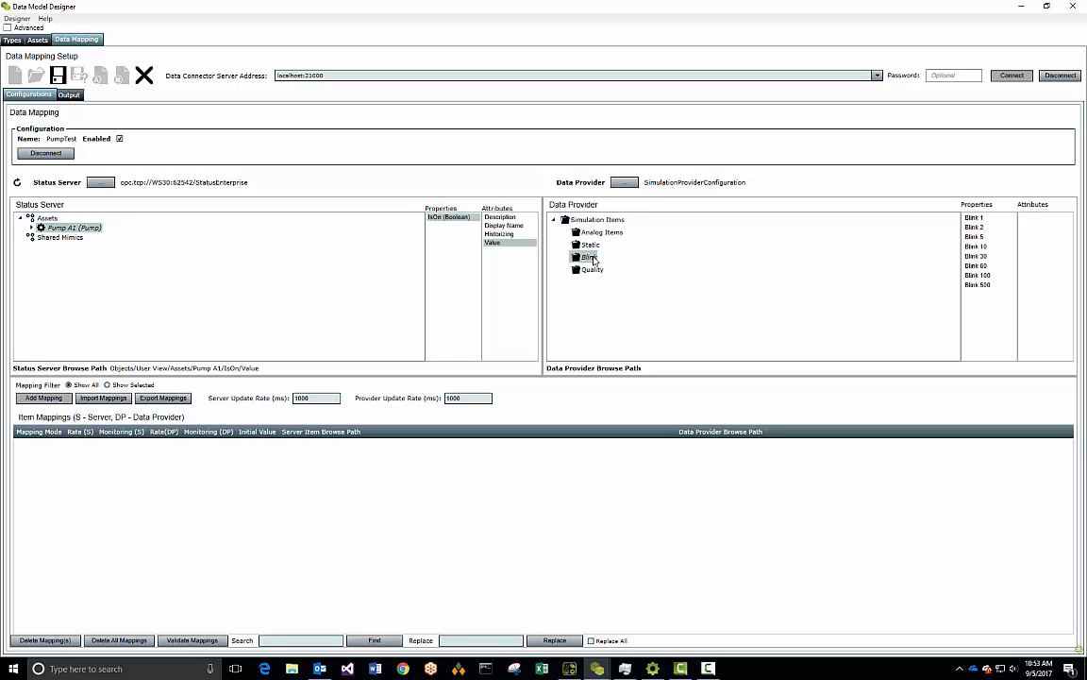
left_click(978, 237)
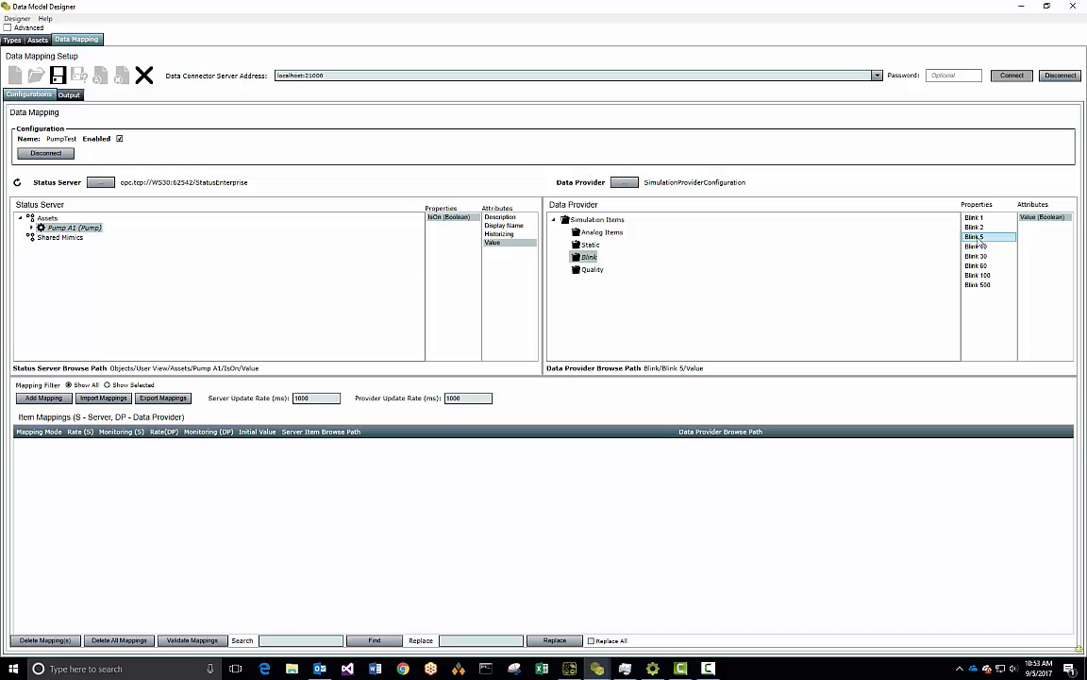
right_click(981, 240)
left_click(1005, 244)
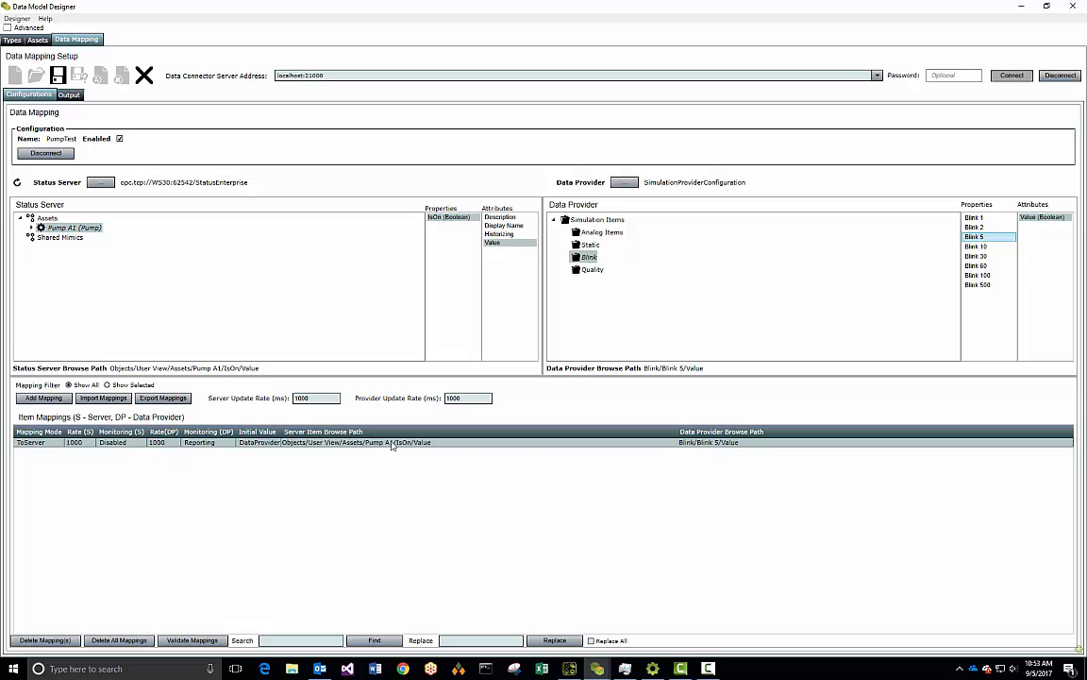
left_click(58, 76)
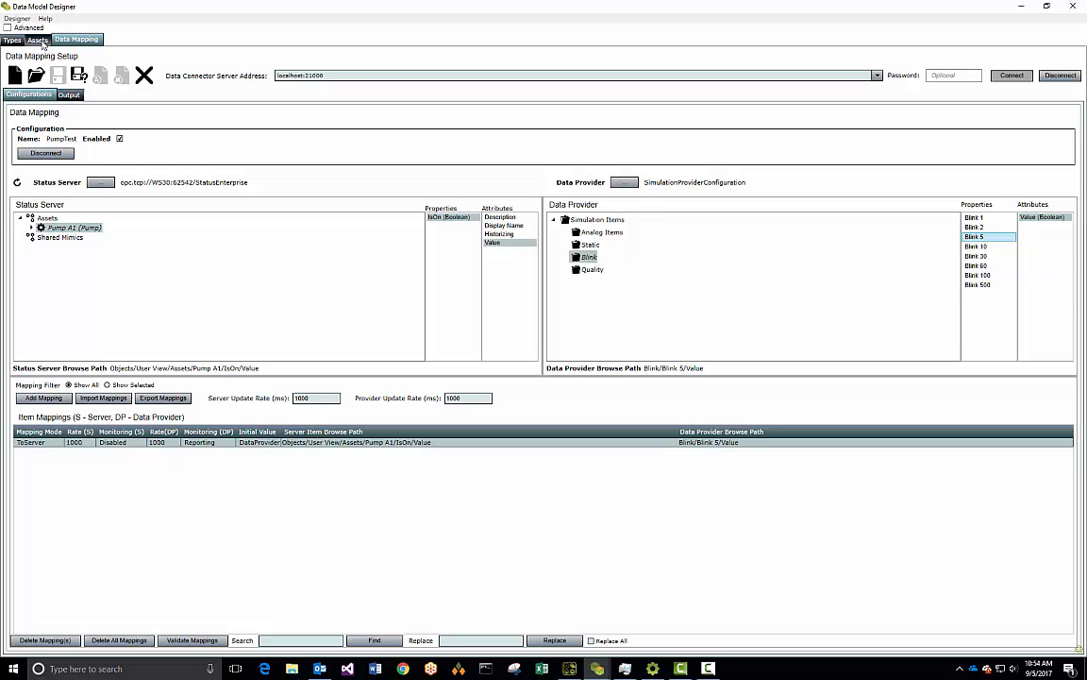
Switch to the Data Model Browser and connect to the status server with the prefilled login.
left_click(39, 42)
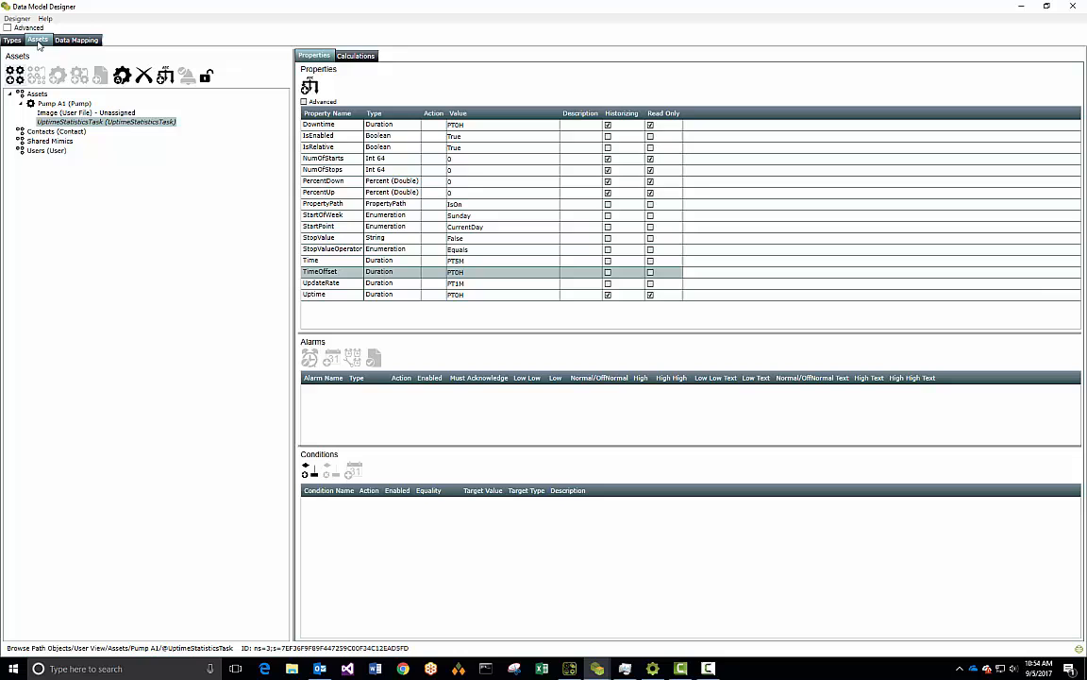
left_click(1022, 8)
left_click(983, 186)
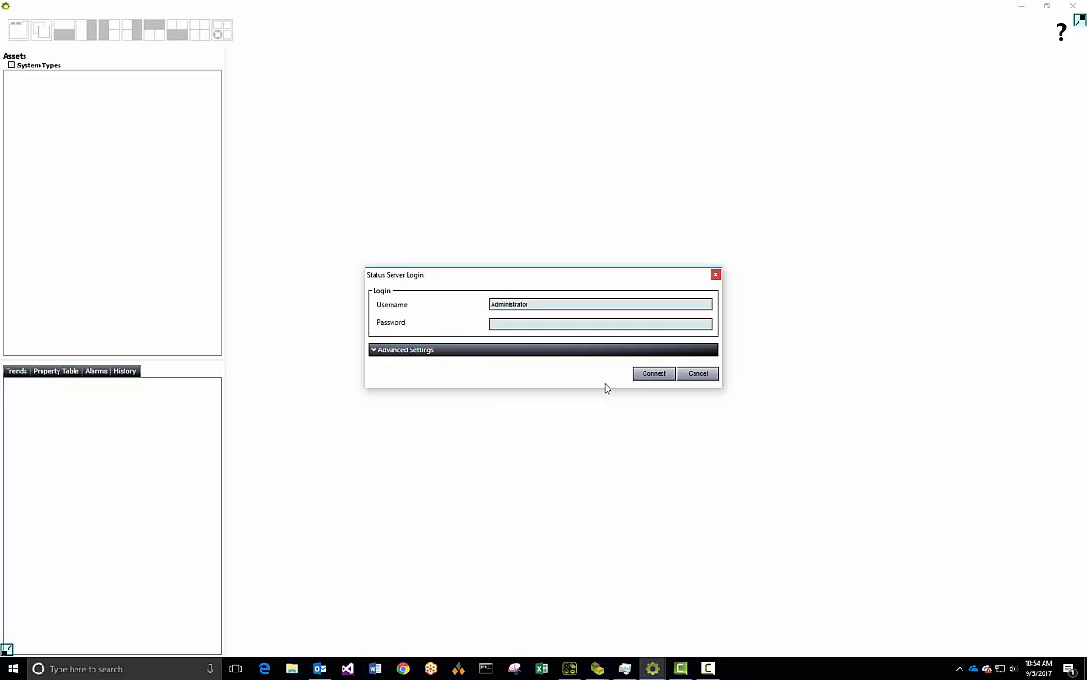
left_click(655, 378)
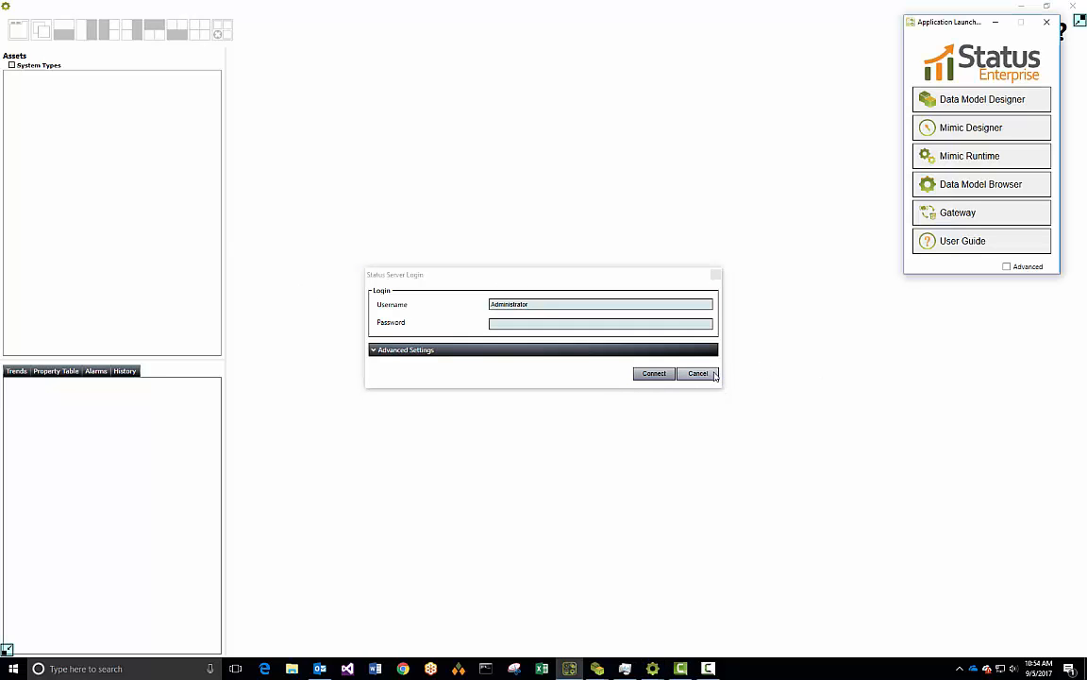
left_click(652, 374)
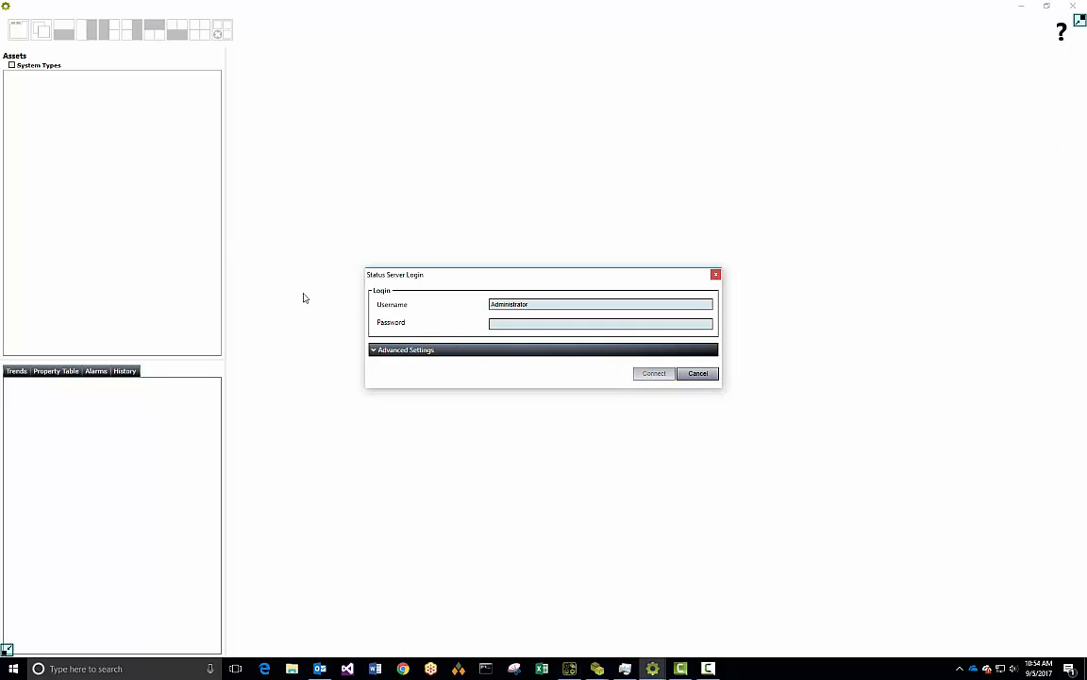
Display a property table for the Pump A1 asset in the workspace.
double_click(35, 73)
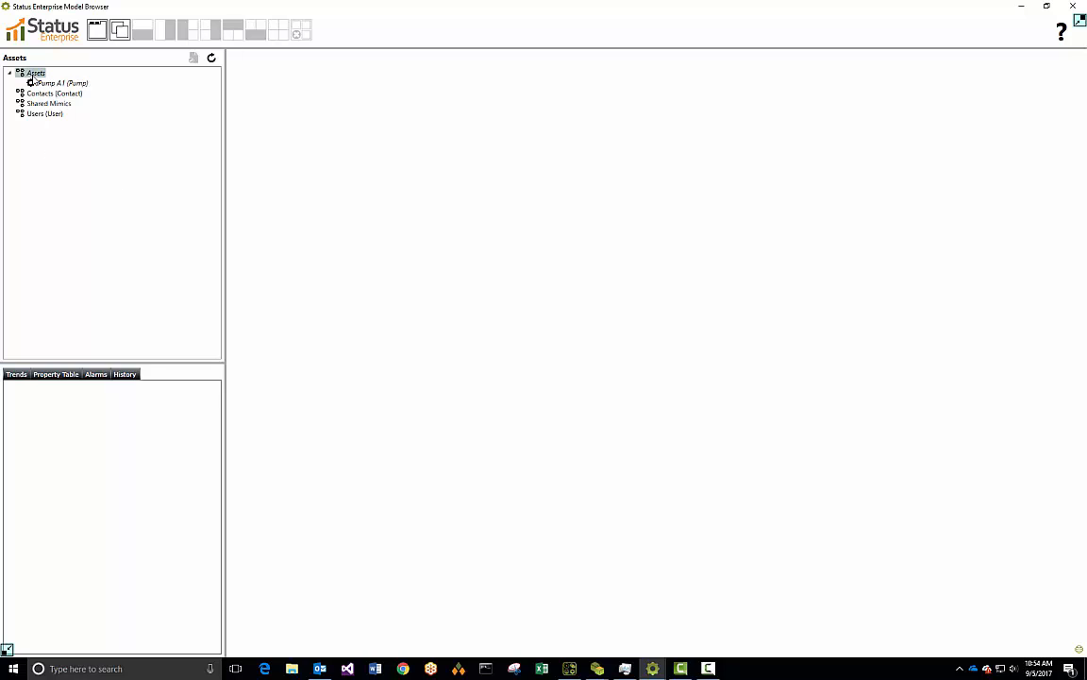
left_click(43, 93)
double_click(50, 84)
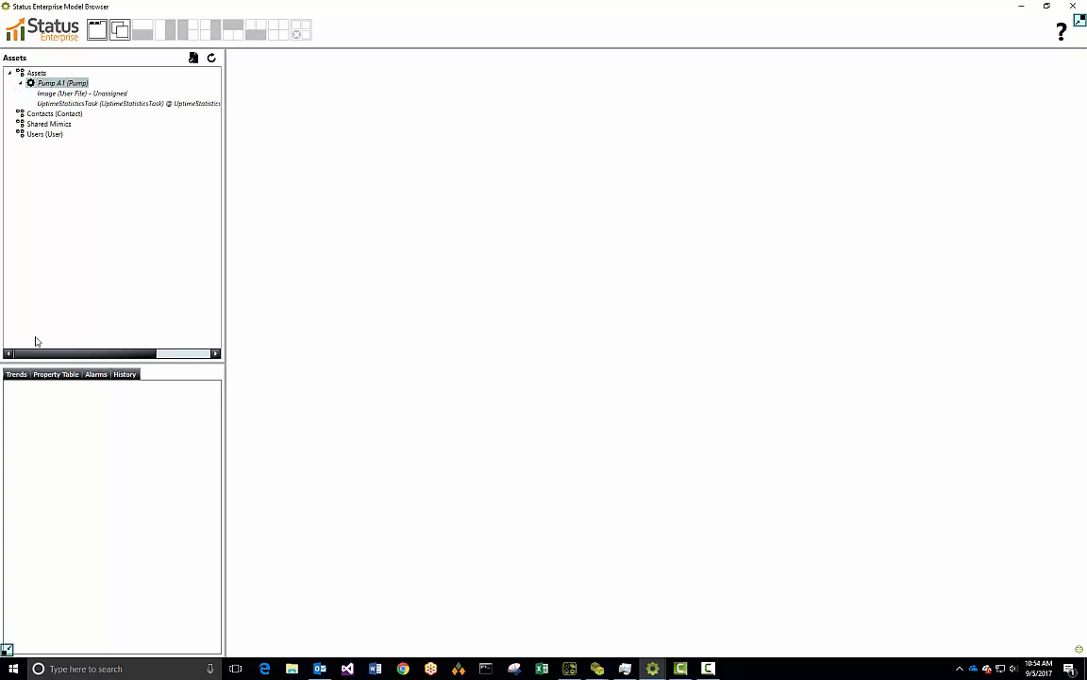
left_click(39, 376)
left_click_drag(28, 411, 419, 322)
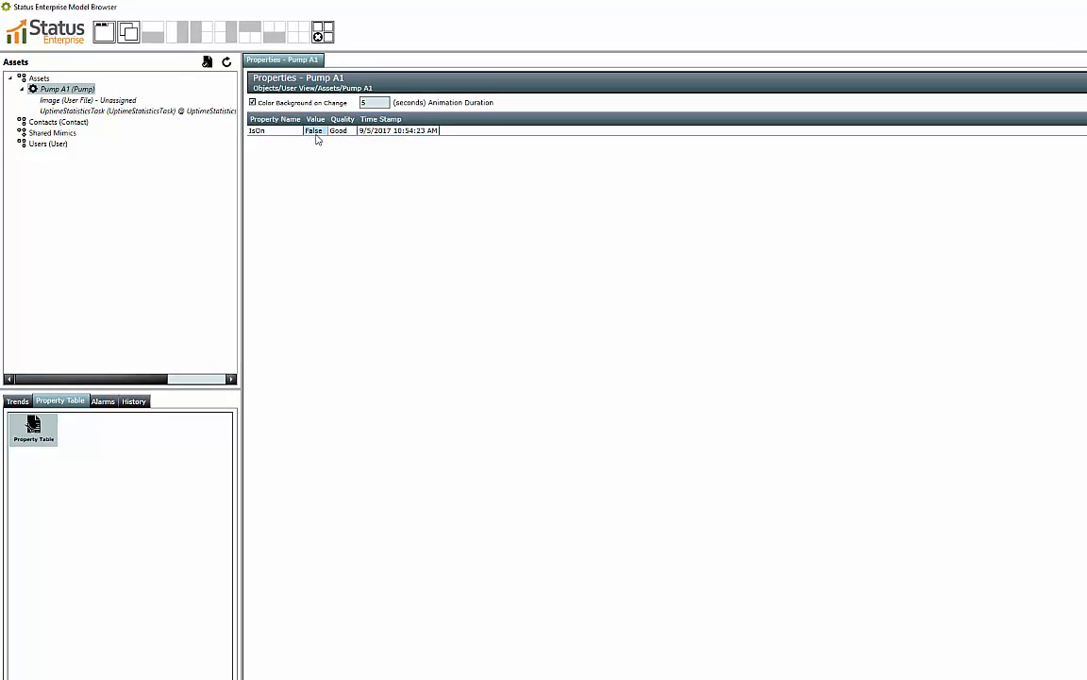
Display the UptimeStatisticsTask's properties and arrange both property tables as floating windows side by side, enlarging the task's table to fit all its rows.
left_click(130, 111)
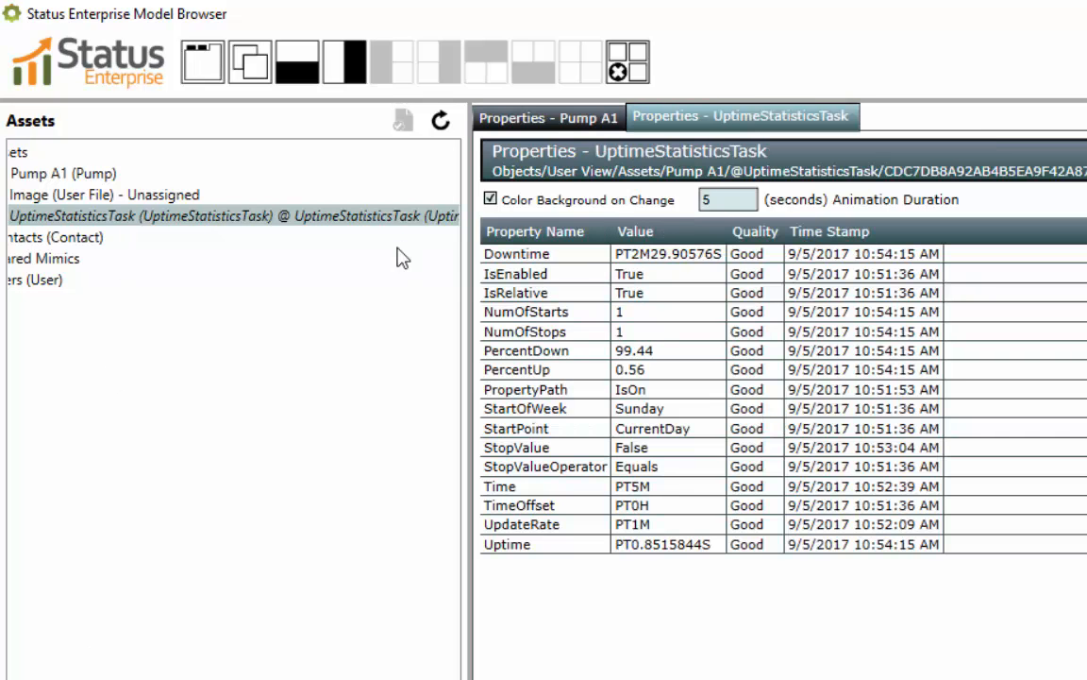
left_click(257, 83)
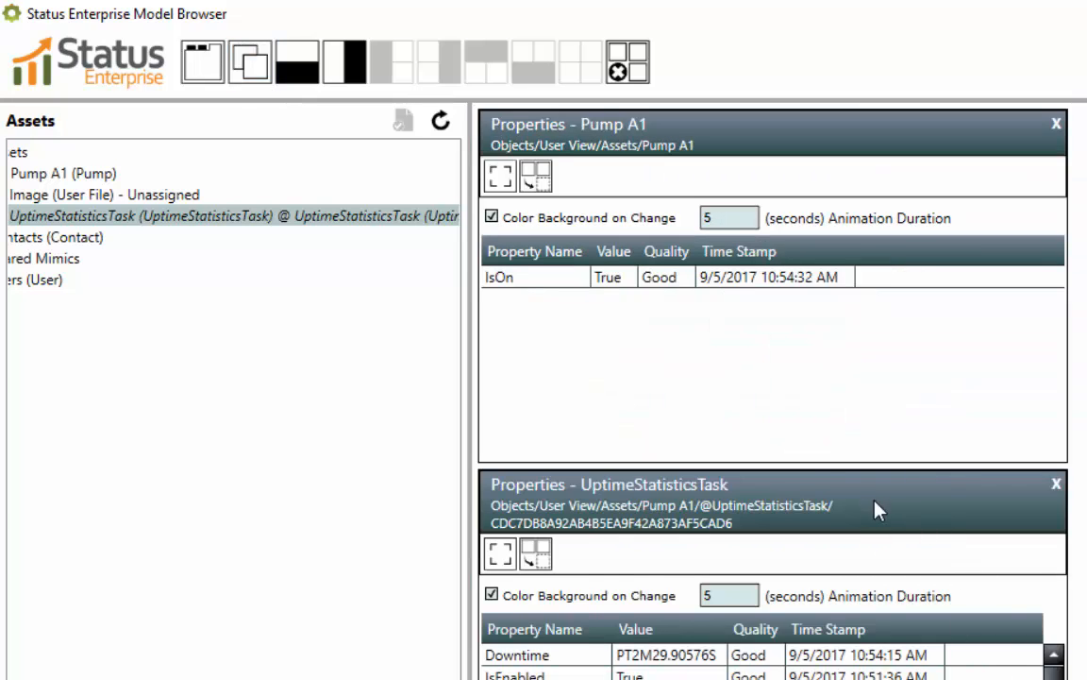
left_click_drag(876, 504, 1085, 491)
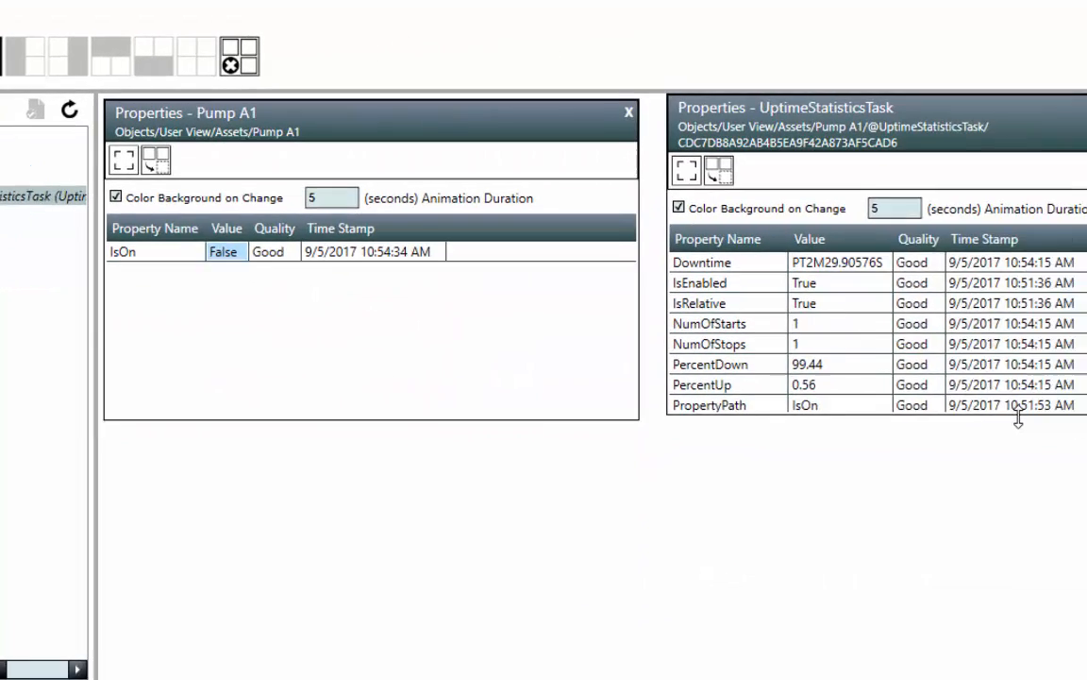
left_click_drag(901, 673, 906, 643)
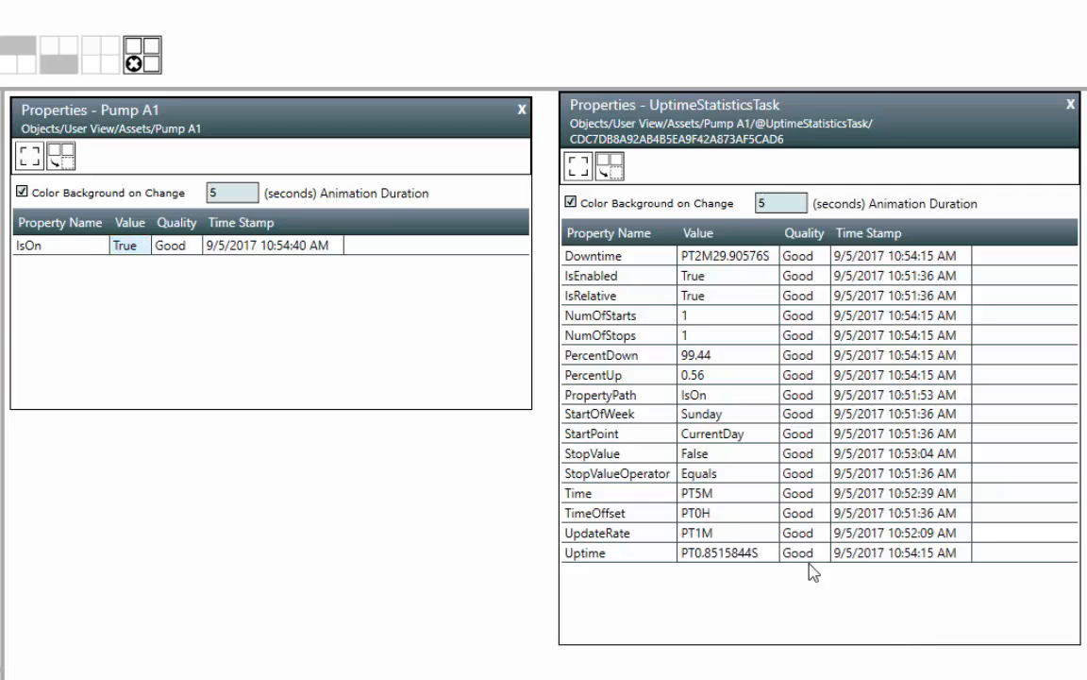
Examine the UpdateRate, Time, PercentDown, PercentUp and Uptime properties of the UptimeStatisticsTask.
left_click(610, 535)
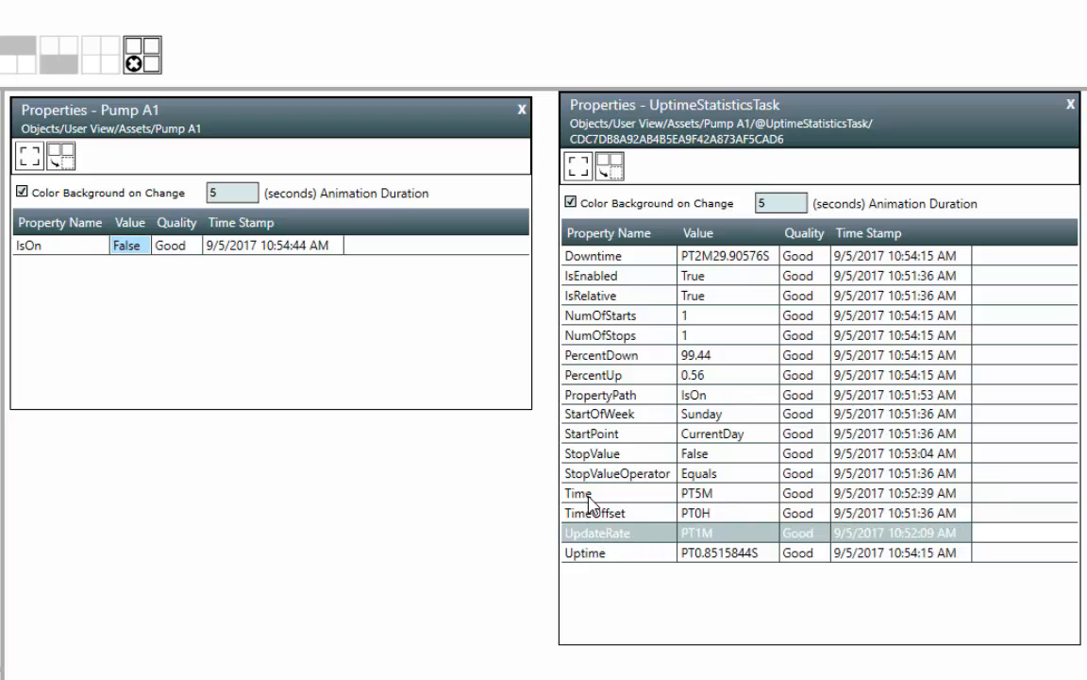
left_click(588, 494)
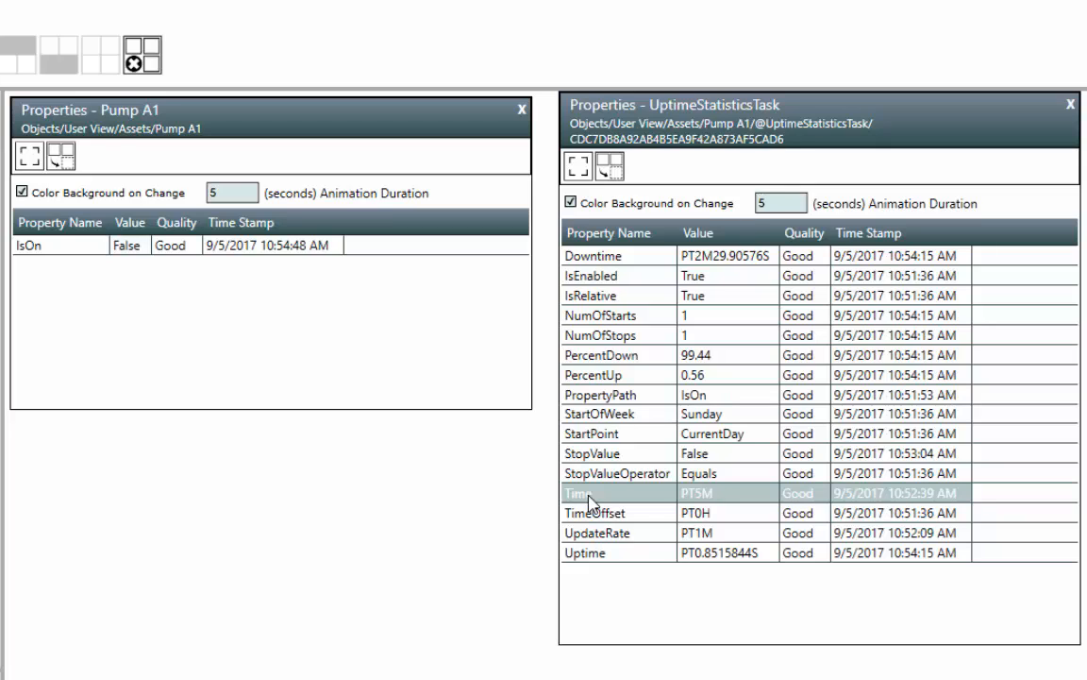
left_click(577, 376)
left_click(593, 357)
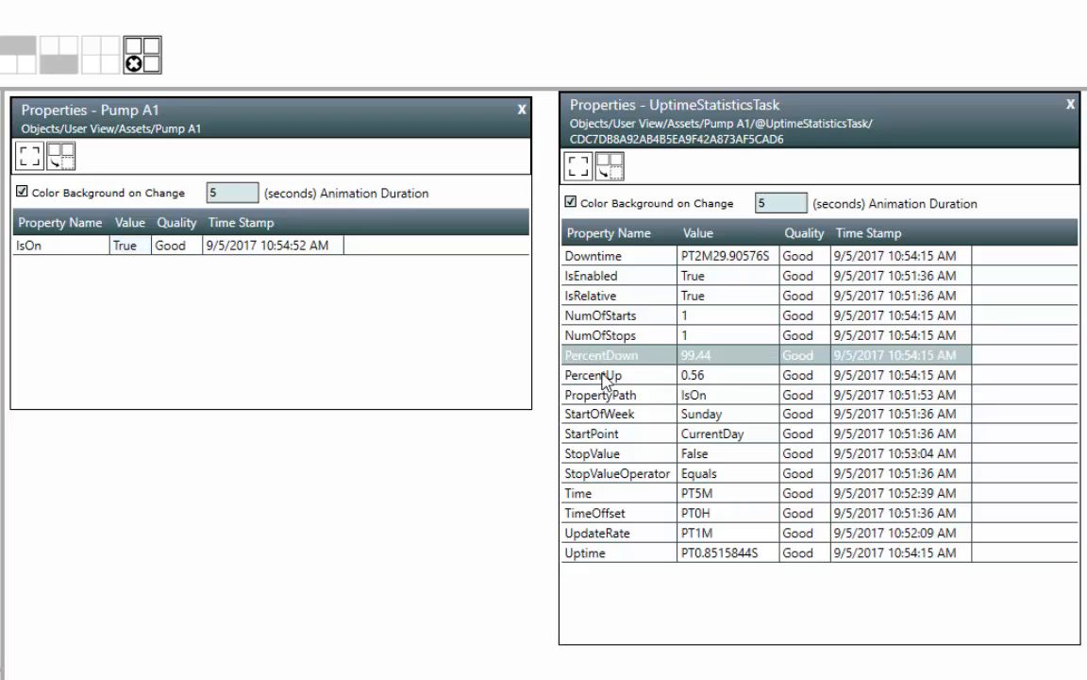
left_click(604, 377)
left_click(592, 359)
left_click(708, 557)
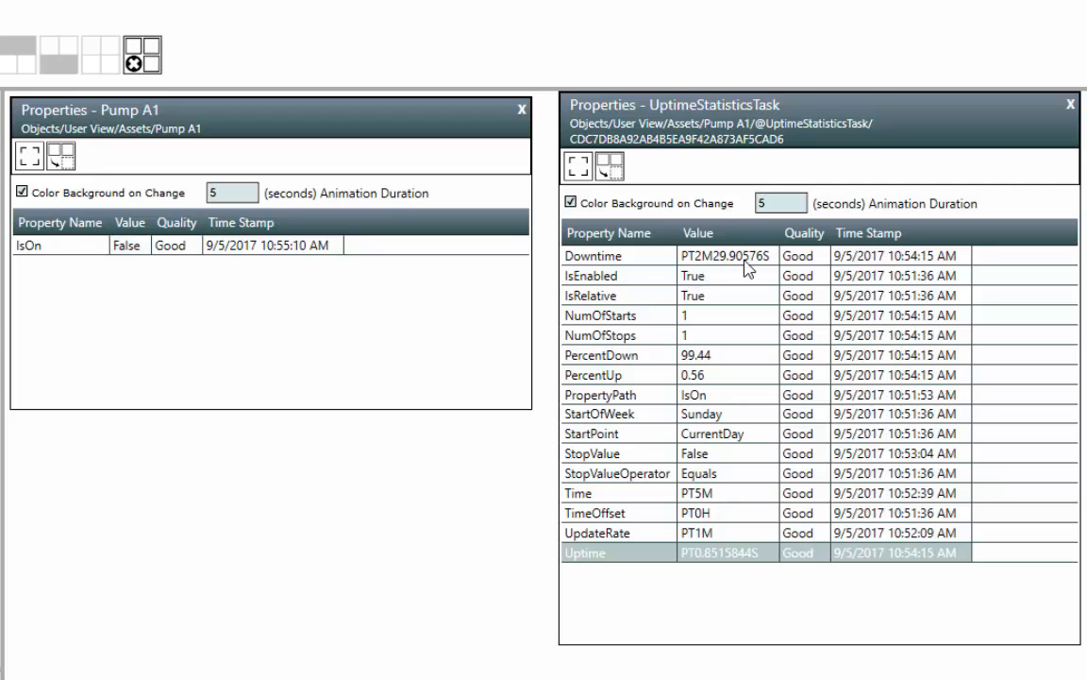
left_click(601, 534)
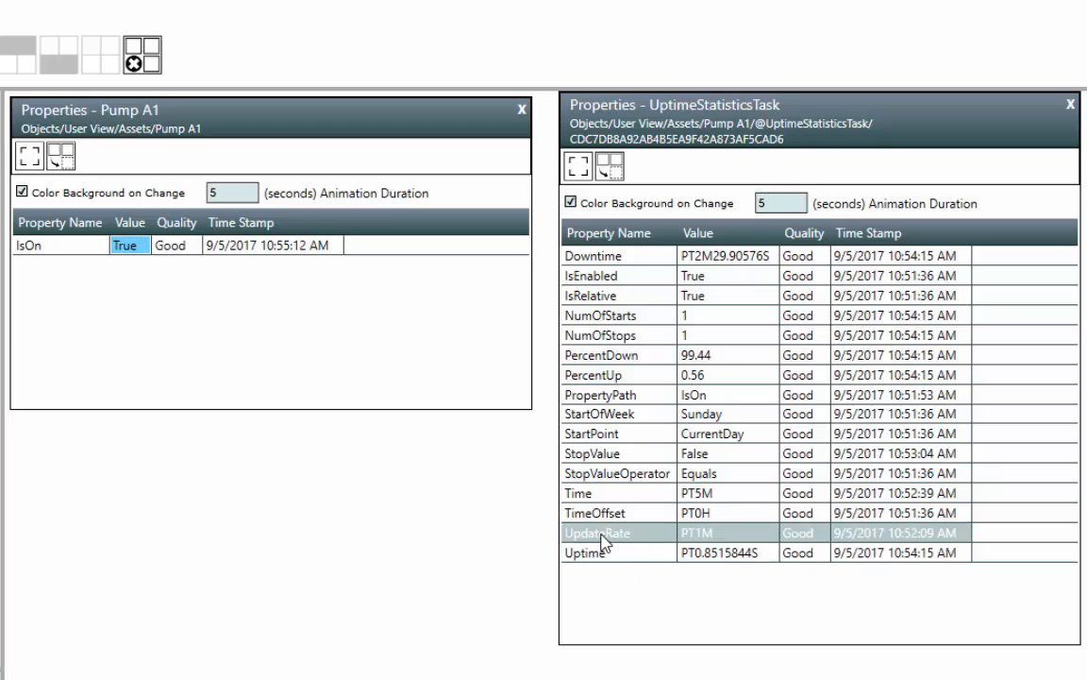